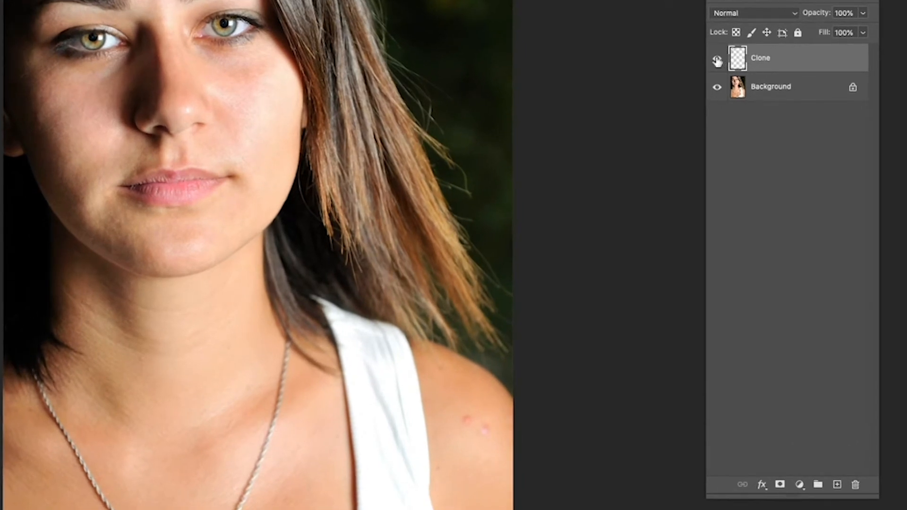
# Toggle the Clone layer's visibility to compare the portrait before and after the blemish cleanup.
pyautogui.click(717, 60)
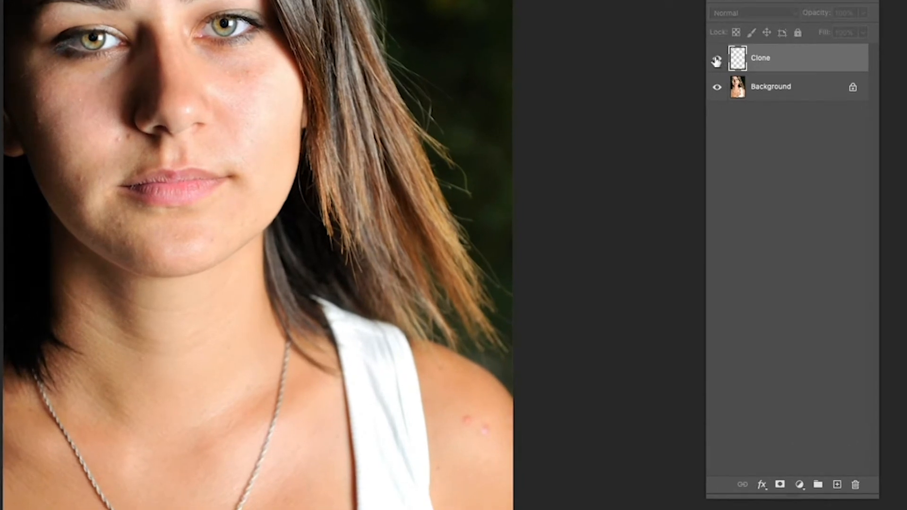
pyautogui.click(717, 60)
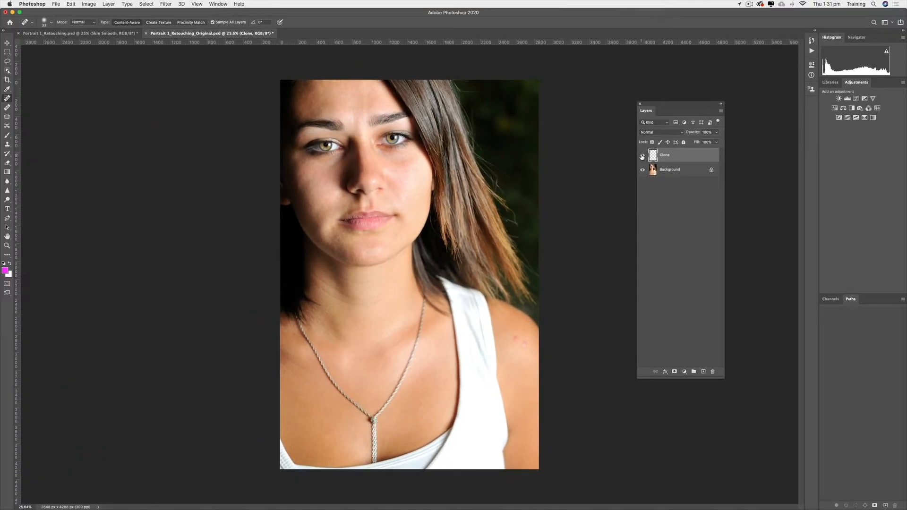
pyautogui.click(642, 156)
pyautogui.click(642, 156)
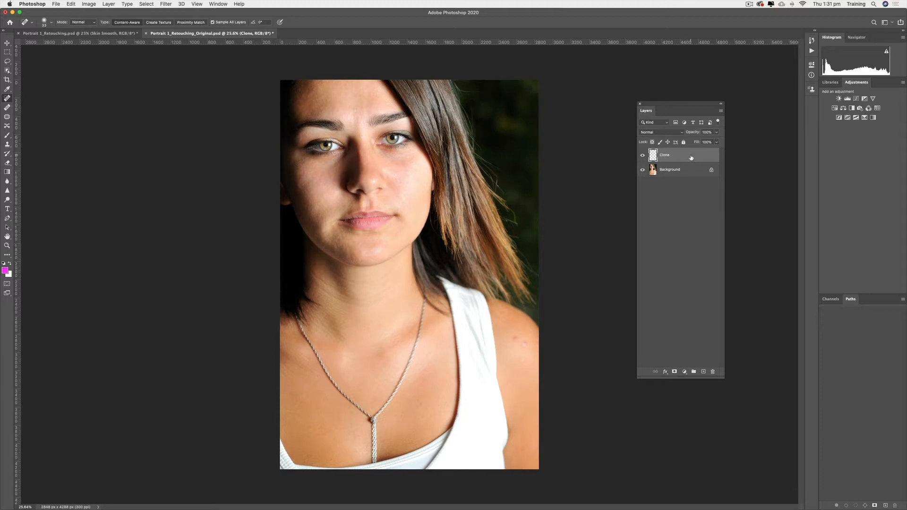
# Stamp all visible layers into a new layer above Clone and name it Merged.
pyautogui.press('shift+alt+super+e')
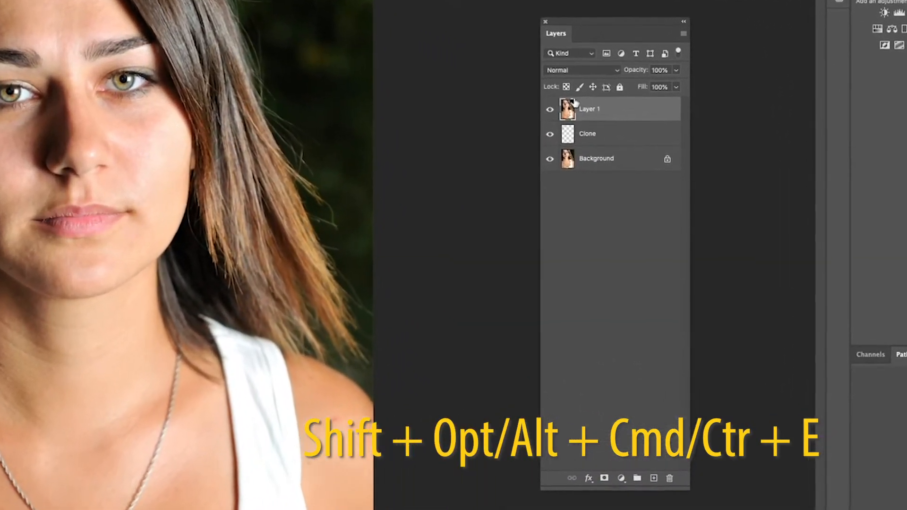
pyautogui.doubleClick(590, 107)
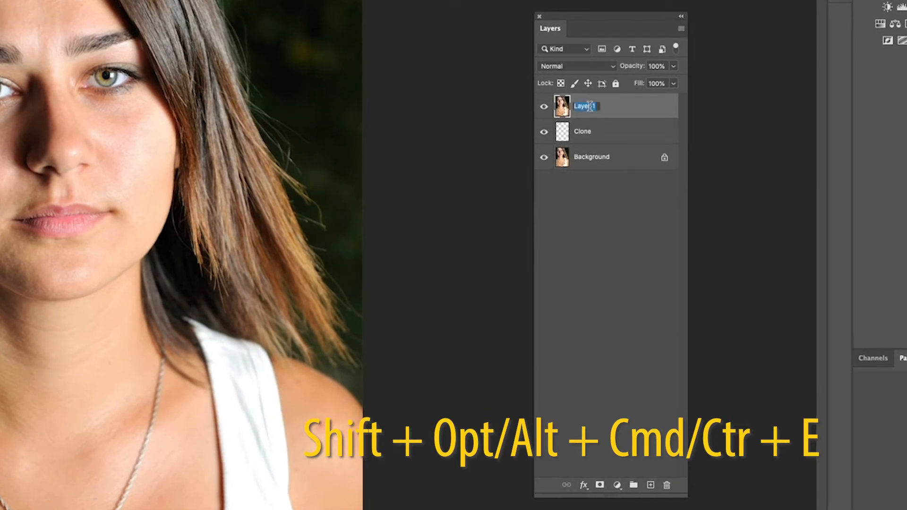
pyautogui.write('Merged')
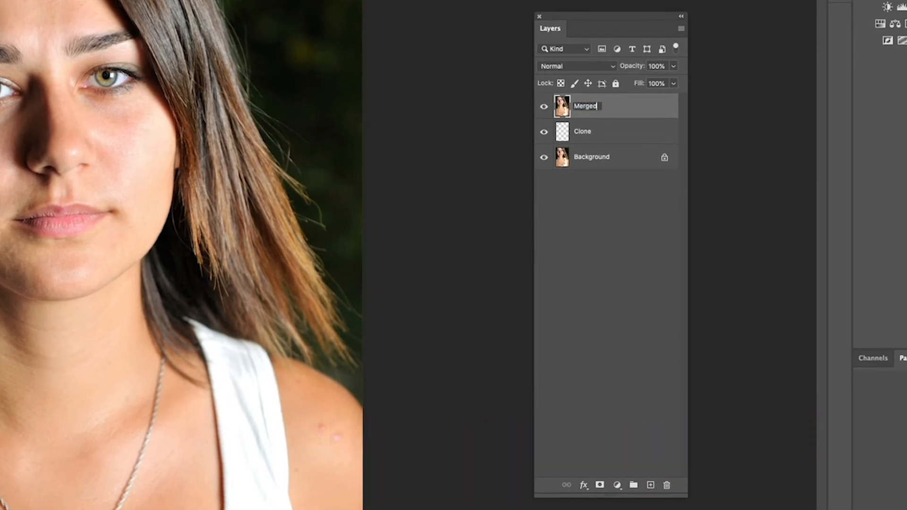
pyautogui.press('Return')
# Duplicate the Merged layer twice and rename the topmost copy High.
pyautogui.moveTo(625, 111); pyautogui.dragTo(651, 486)
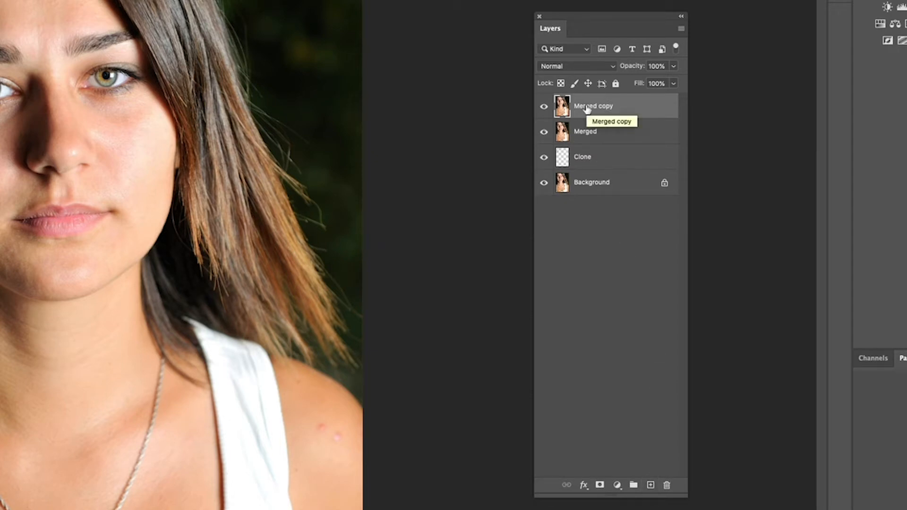
pyautogui.hotkey('ctrl', 'j')
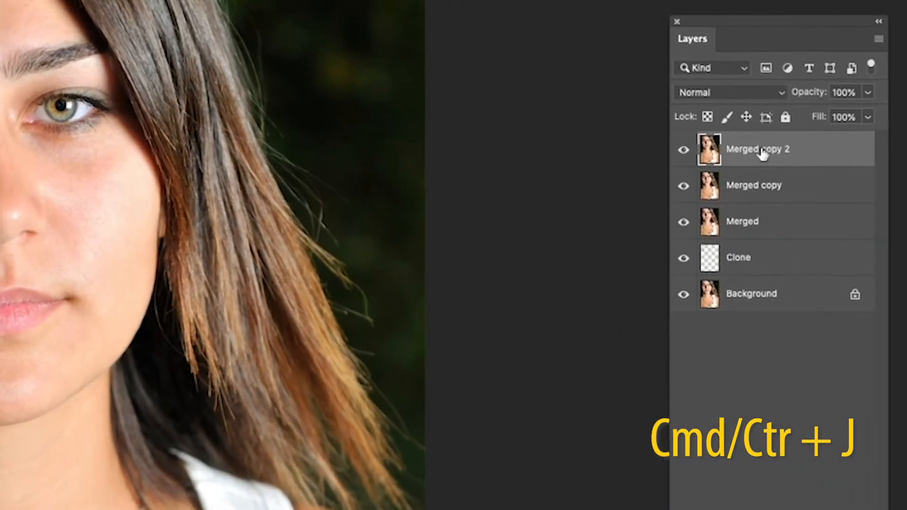
pyautogui.doubleClick(762, 149)
pyautogui.write('High')
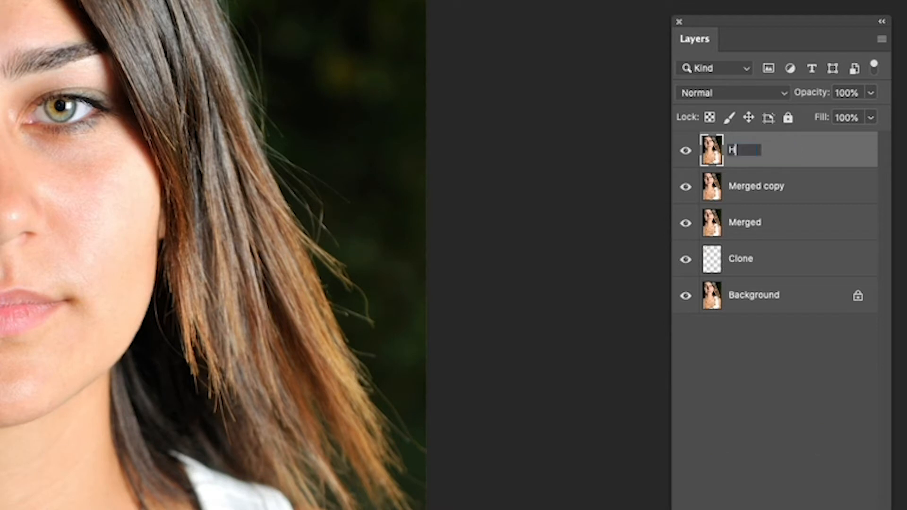
# Rename the copy directly above the Merged layer as Low.
pyautogui.click(771, 190)
pyautogui.doubleClick(769, 186)
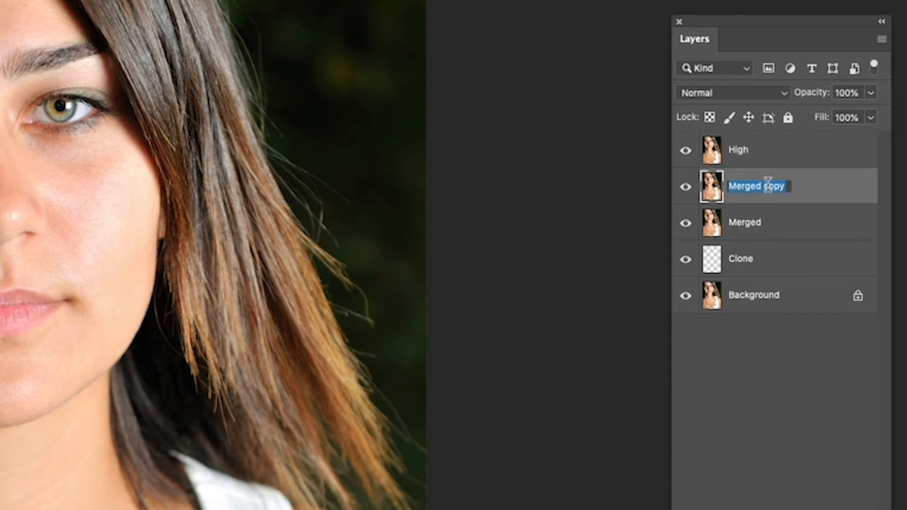
pyautogui.write('Low')
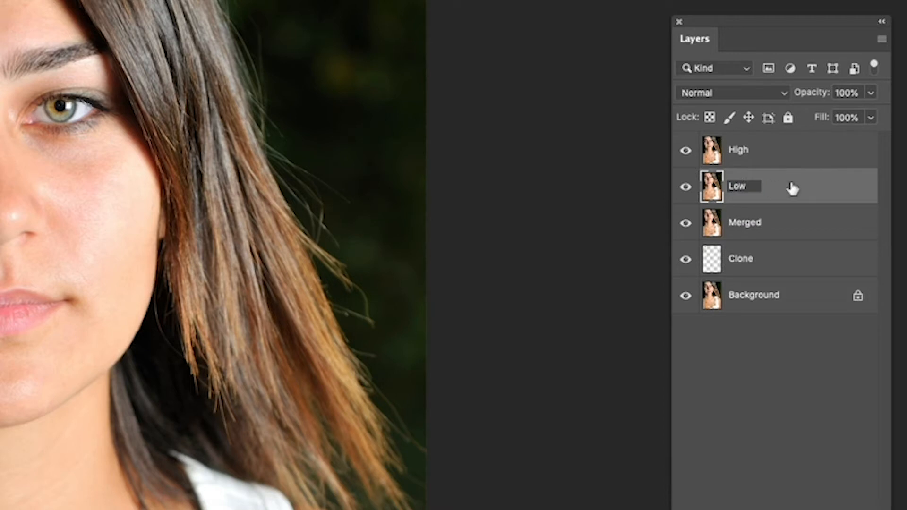
pyautogui.press('Return')
# Hide the High layer and start a Gaussian Blur on the Low layer with a radius of 2.6 pixels.
pyautogui.click(685, 151)
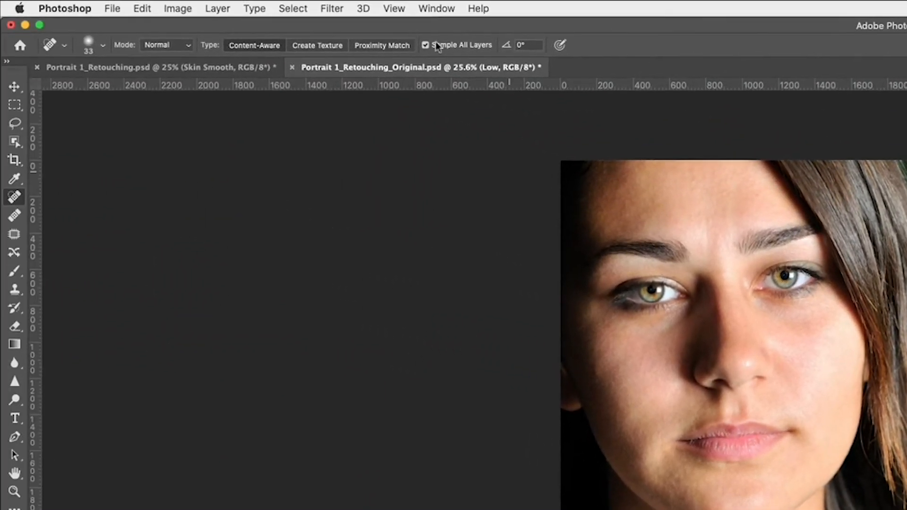
pyautogui.click(332, 8)
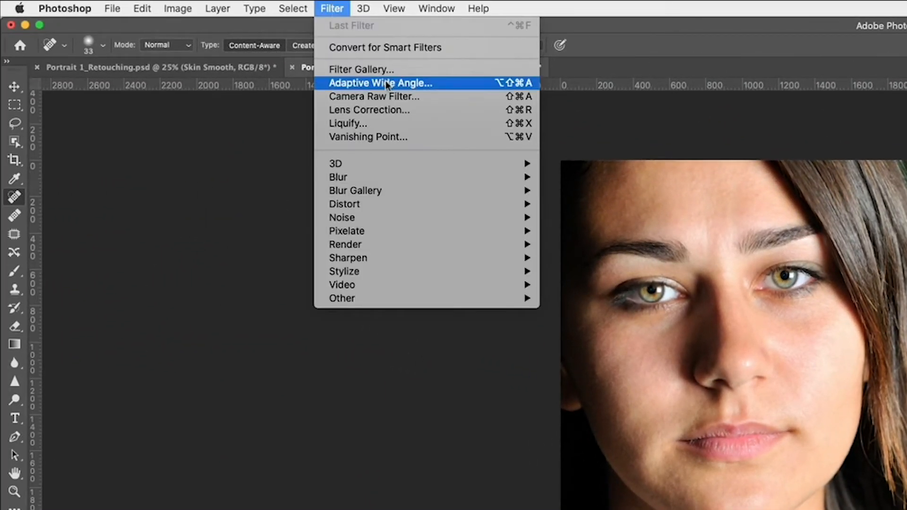
pyautogui.moveTo(394, 180)
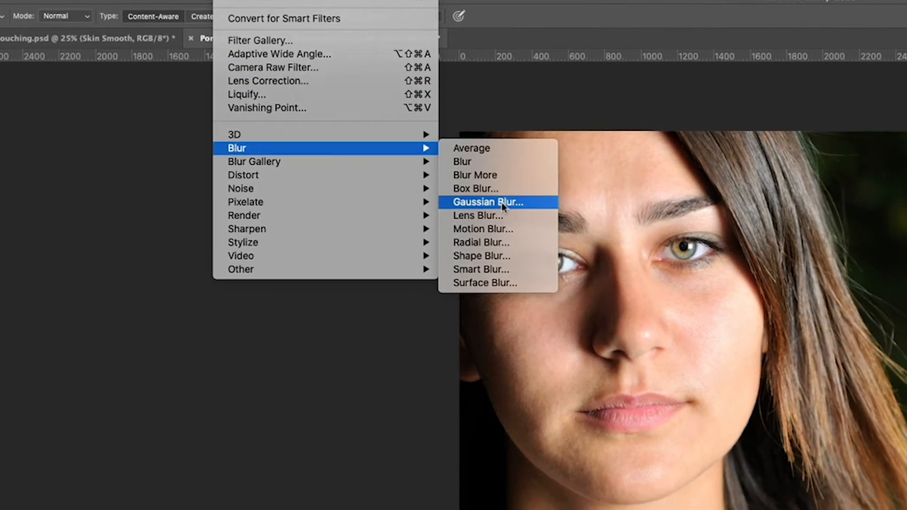
pyautogui.click(603, 231)
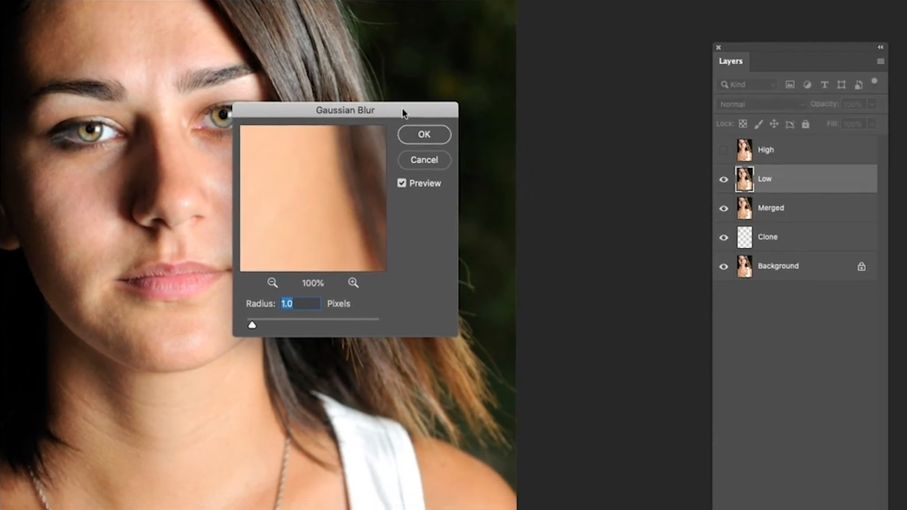
pyautogui.moveTo(557, 155); pyautogui.dragTo(782, 200)
pyautogui.moveTo(628, 151); pyautogui.dragTo(626, 152)
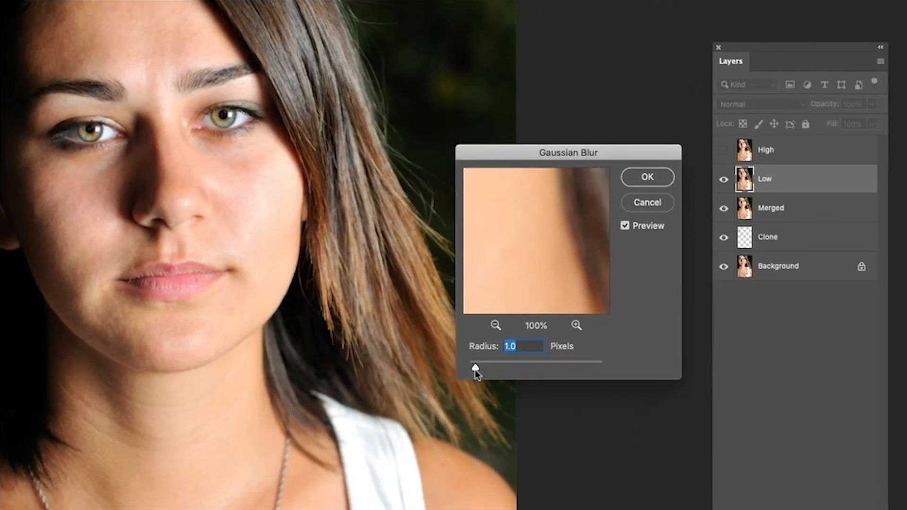
pyautogui.moveTo(474, 369); pyautogui.dragTo(487, 367)
# Examine the blur preview over the skin and lips up to the fine detail around the eye.
pyautogui.moveTo(500, 204); pyautogui.dragTo(598, 288)
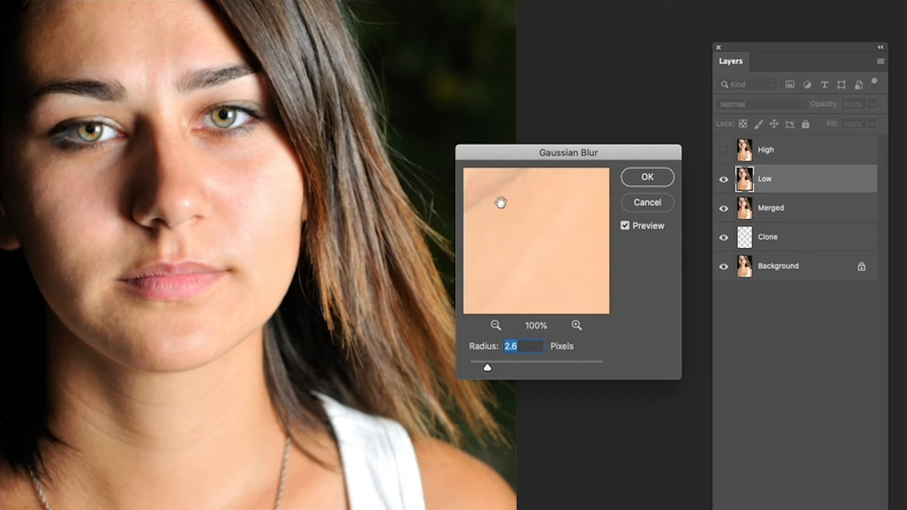
pyautogui.moveTo(500, 203); pyautogui.dragTo(572, 279)
pyautogui.moveTo(469, 181); pyautogui.dragTo(569, 288)
pyautogui.moveTo(492, 193); pyautogui.dragTo(548, 298)
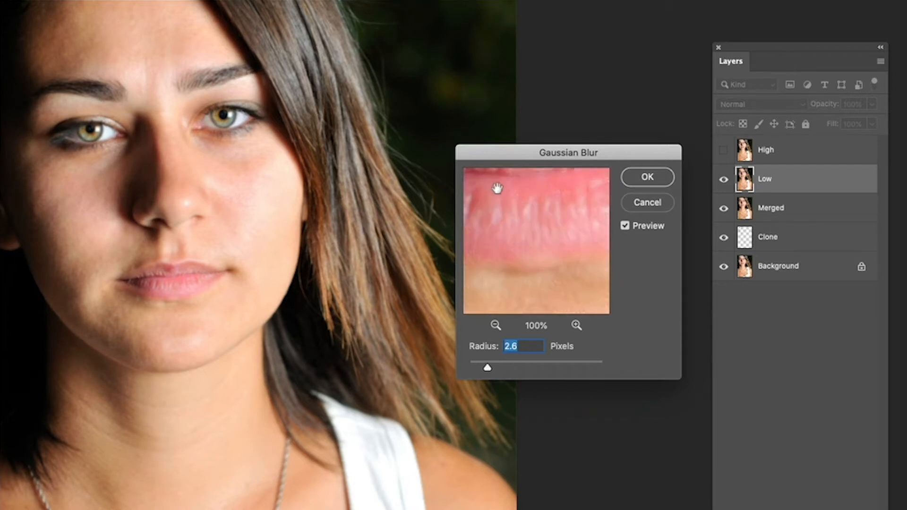
pyautogui.moveTo(497, 188); pyautogui.dragTo(531, 287)
pyautogui.moveTo(520, 197); pyautogui.dragTo(565, 295)
pyautogui.moveTo(502, 188); pyautogui.dragTo(556, 288)
pyautogui.moveTo(492, 211); pyautogui.dragTo(542, 275)
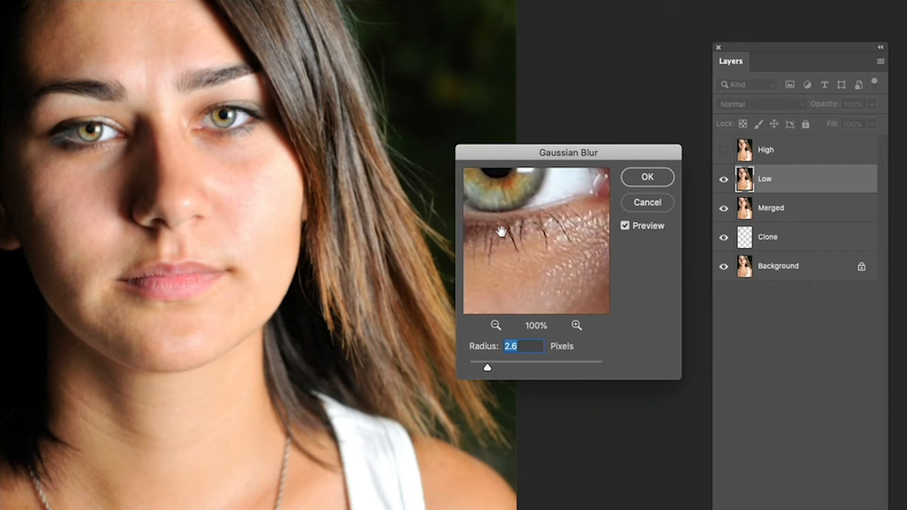
pyautogui.moveTo(496, 239); pyautogui.dragTo(524, 248)
# Set the Gaussian Blur radius to 5.8 pixels, compare it with the unblurred image, and apply it to the Low layer.
pyautogui.moveTo(490, 361); pyautogui.dragTo(509, 368)
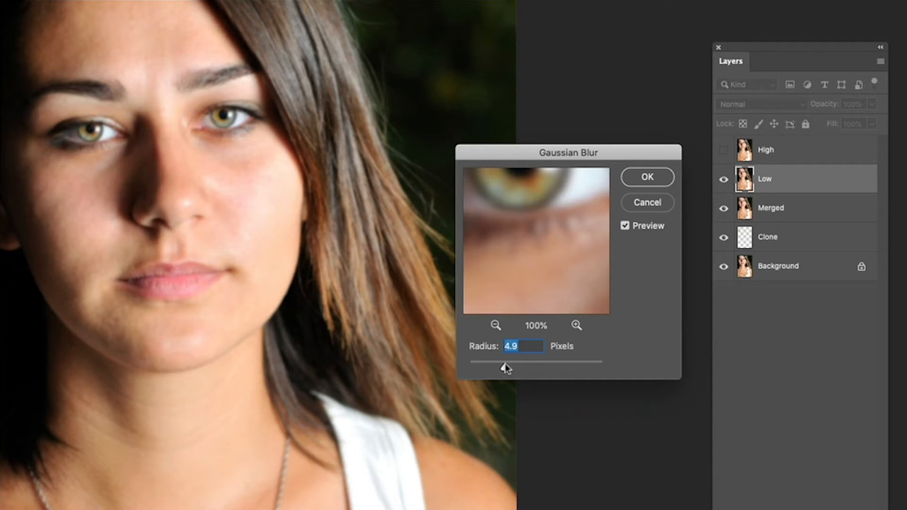
pyautogui.moveTo(504, 366); pyautogui.dragTo(503, 367)
pyautogui.moveTo(508, 367); pyautogui.dragTo(508, 368)
pyautogui.click(625, 226)
pyautogui.click(625, 226)
pyautogui.moveTo(524, 231)
pyautogui.mouseDown()
pyautogui.moveTo(546, 254)
pyautogui.moveTo(522, 269)
pyautogui.moveTo(539, 265)
pyautogui.moveTo(549, 227)
pyautogui.moveTo(530, 225)
pyautogui.mouseUp()
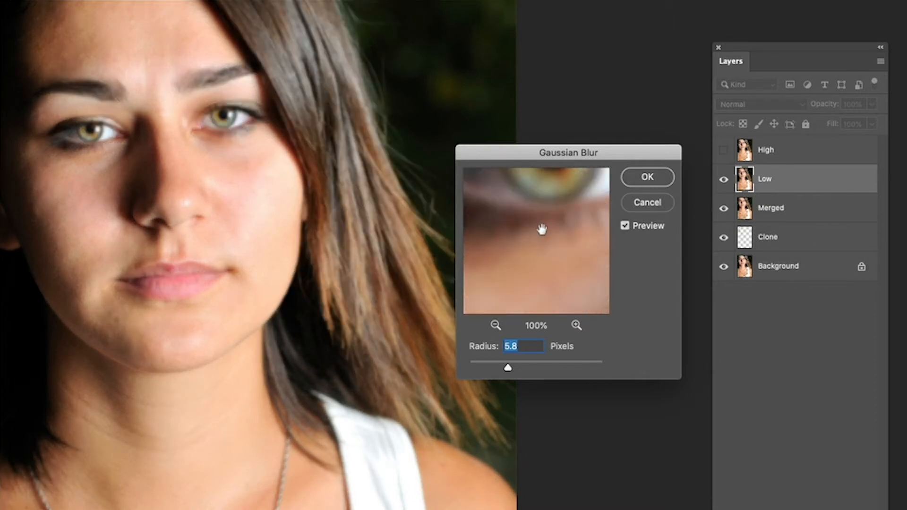
pyautogui.click(648, 180)
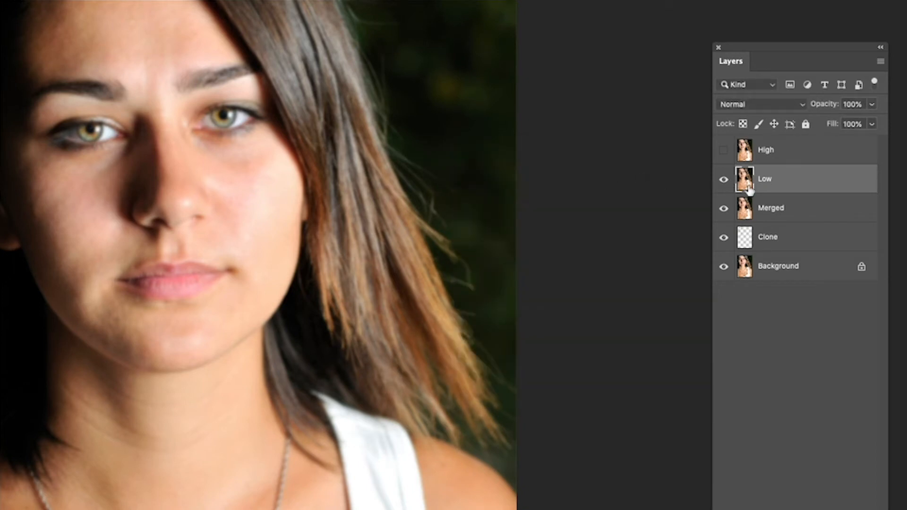
# Show and select the High layer, and open Apply Image for it.
pyautogui.click(724, 150)
pyautogui.click(794, 151)
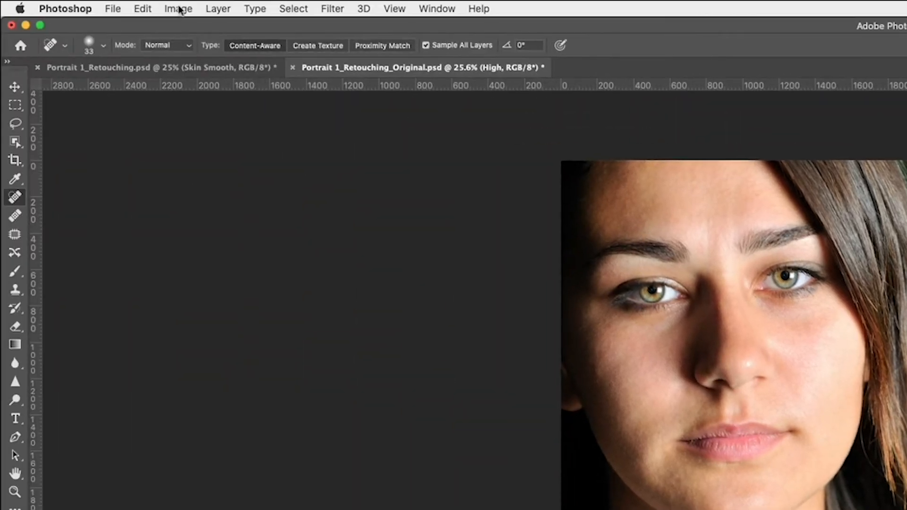
pyautogui.click(179, 9)
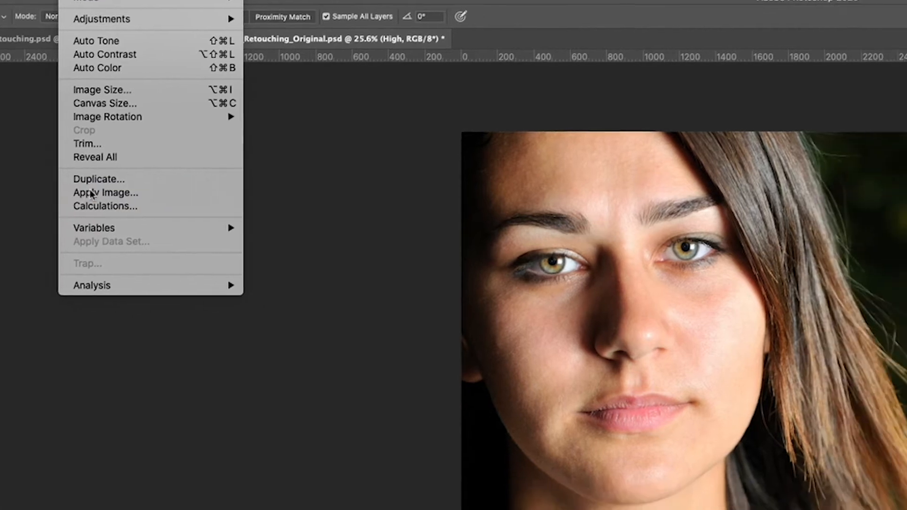
pyautogui.click(191, 221)
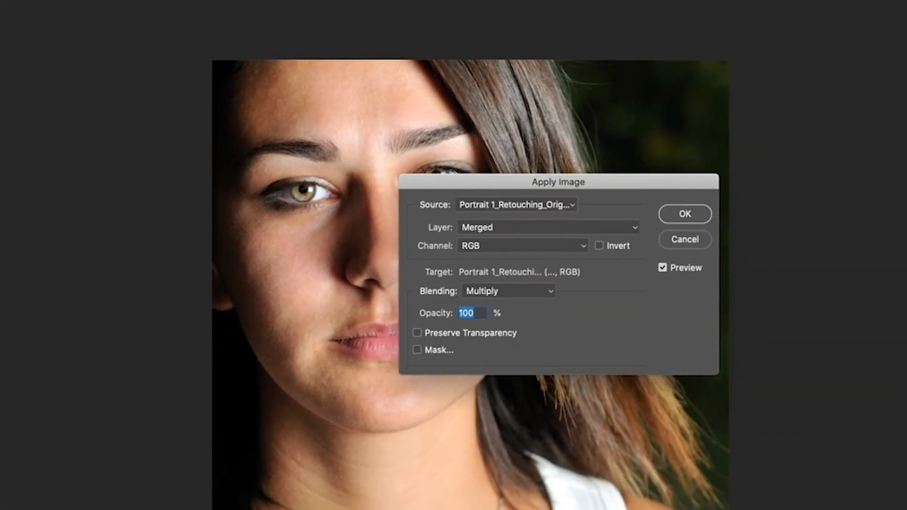
pyautogui.moveTo(278, 125); pyautogui.dragTo(297, 60)
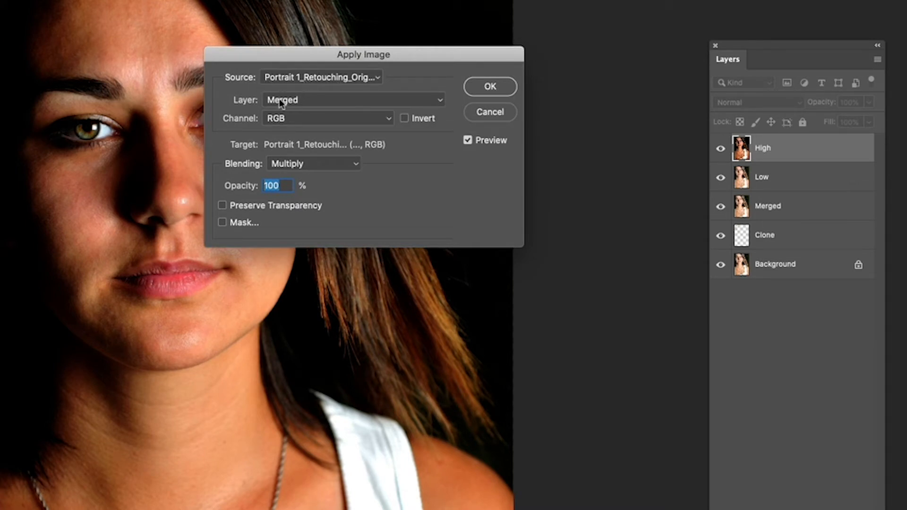
# Set the Apply Image source layer to Low with the RGB channel and the blending to Subtract.
pyautogui.click(438, 103)
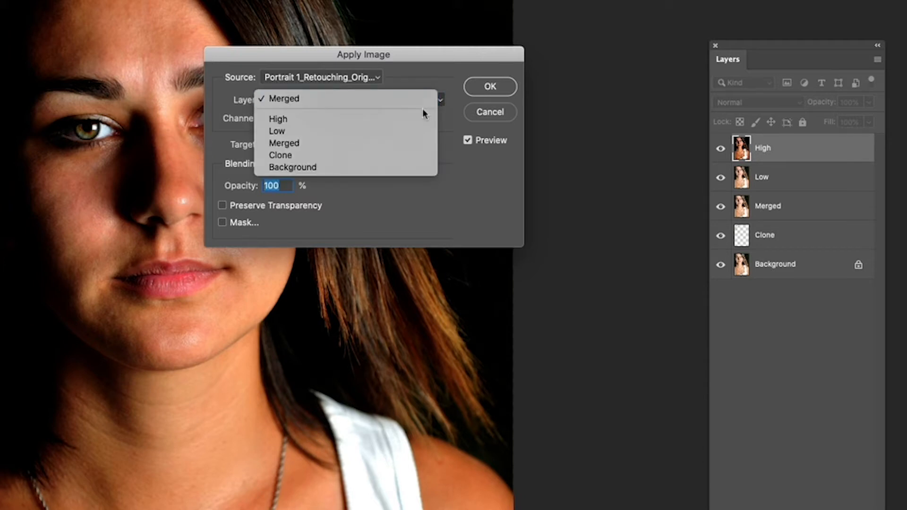
pyautogui.click(361, 132)
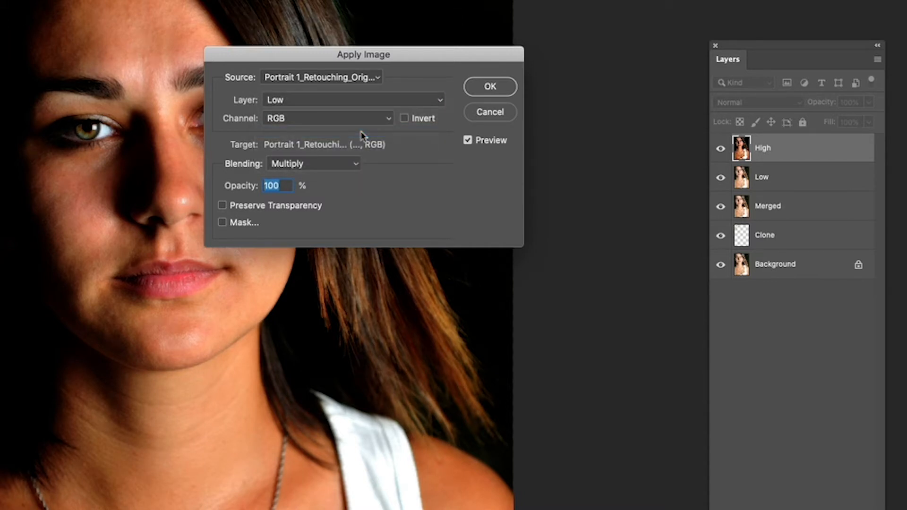
pyautogui.click(377, 122)
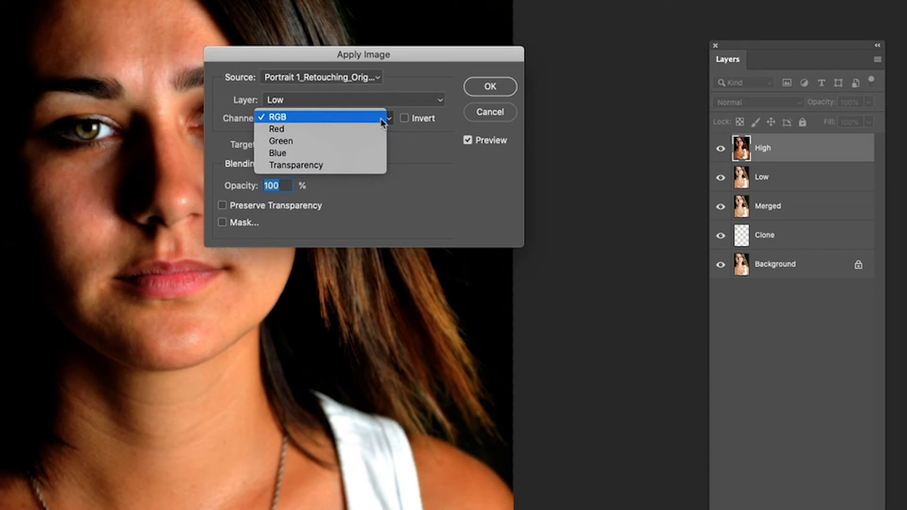
pyautogui.click(383, 122)
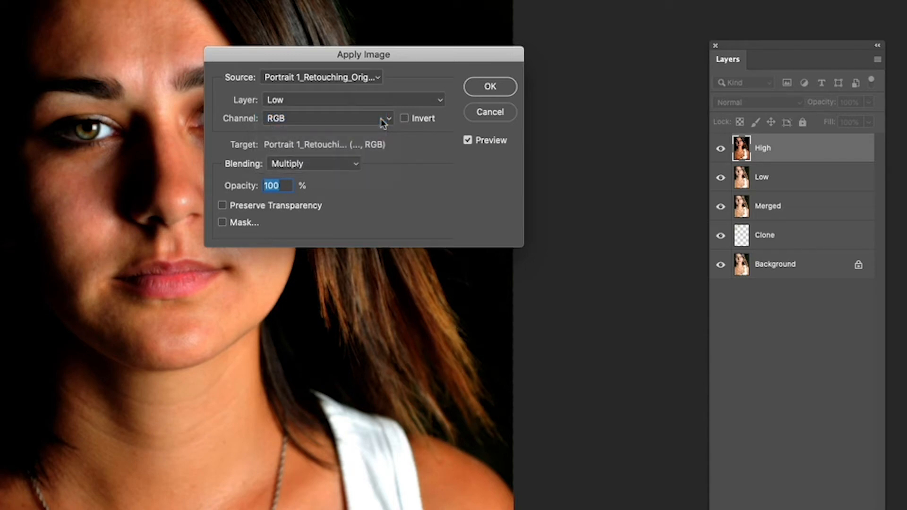
pyautogui.click(351, 163)
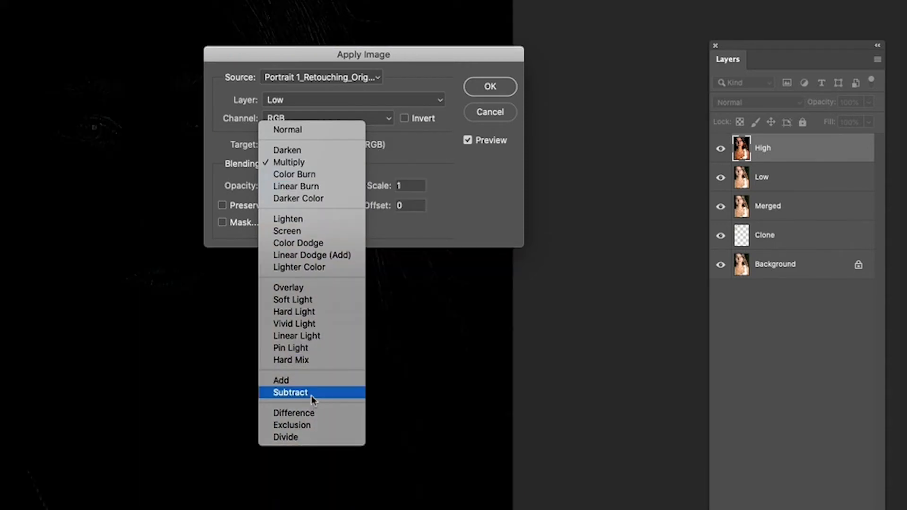
pyautogui.click(312, 395)
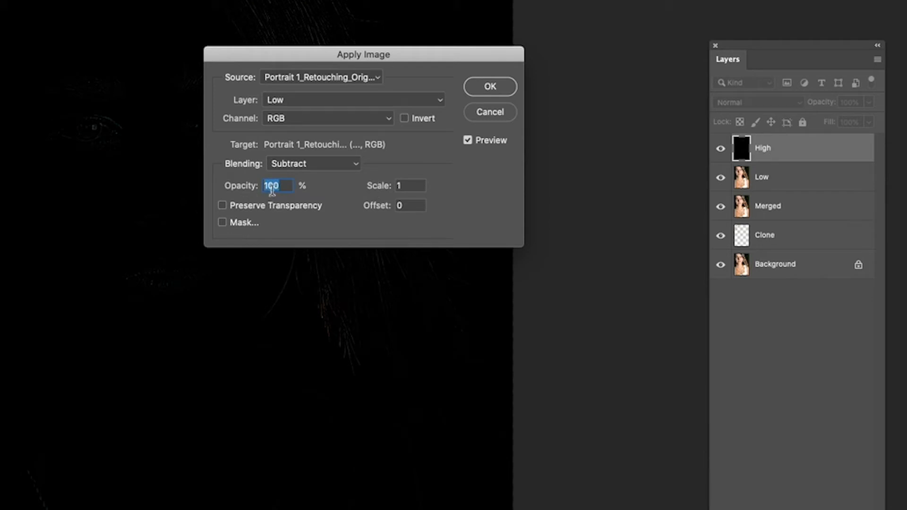
# Set the scale to 2 and the offset to 128, and apply the image calculation to the High layer.
pyautogui.click(416, 185)
pyautogui.write('2')
pyautogui.press('Tab')
pyautogui.write('128')
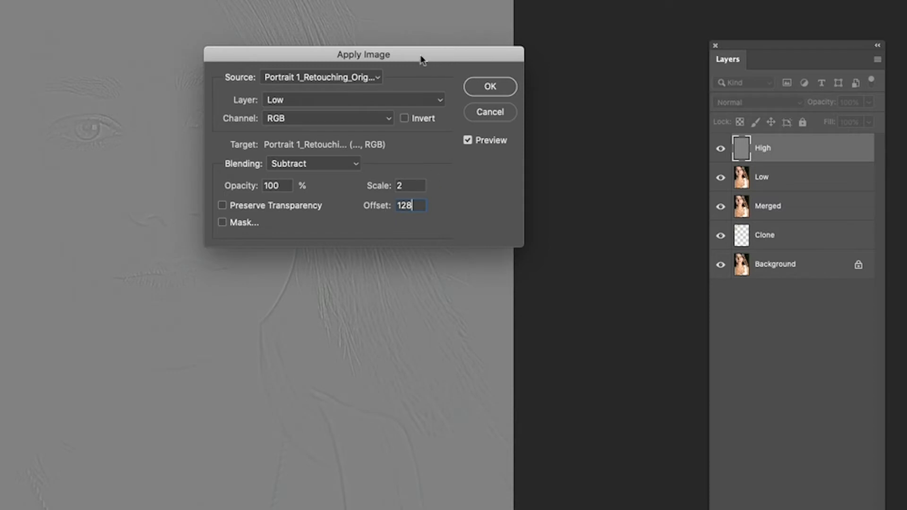
pyautogui.moveTo(422, 59); pyautogui.dragTo(455, 55)
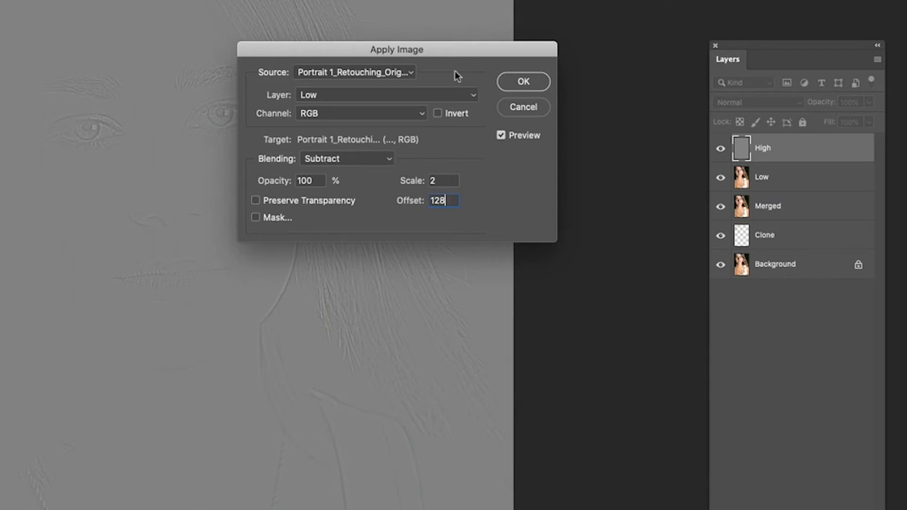
pyautogui.click(523, 84)
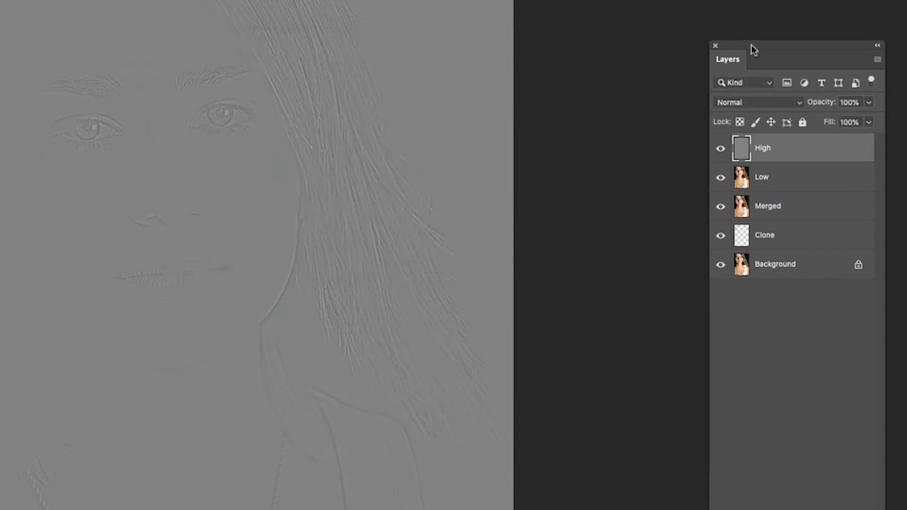
# Set the blend mode of the High layer to Linear Light.
pyautogui.moveTo(751, 44); pyautogui.dragTo(710, 39)
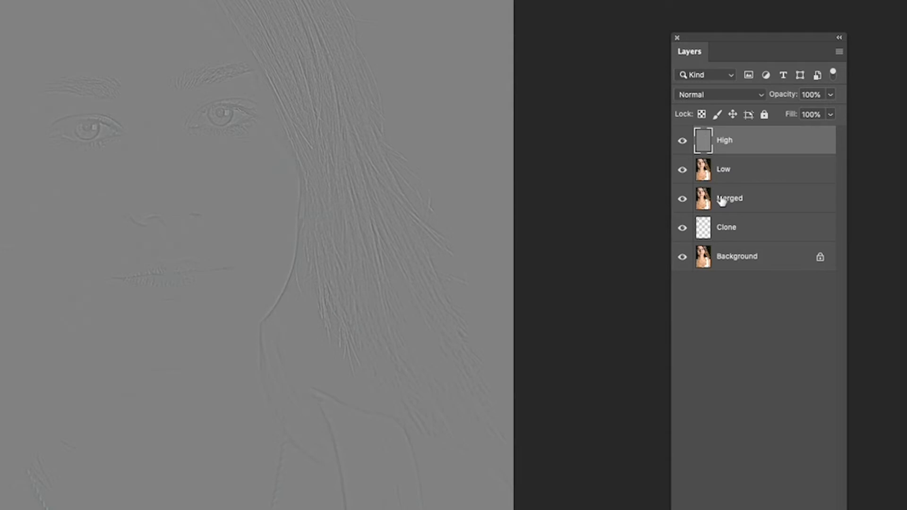
pyautogui.click(761, 96)
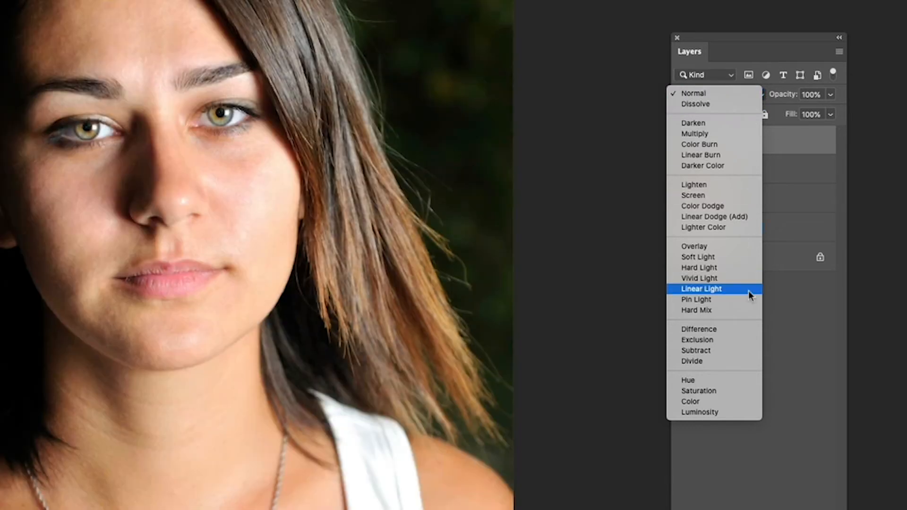
pyautogui.click(749, 290)
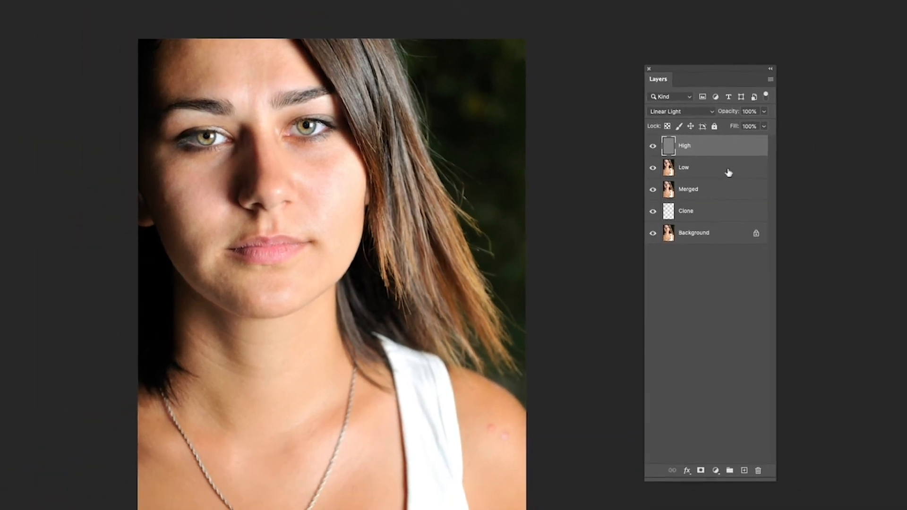
# Add an empty layer named Retouch directly above the Low layer.
pyautogui.click(729, 171)
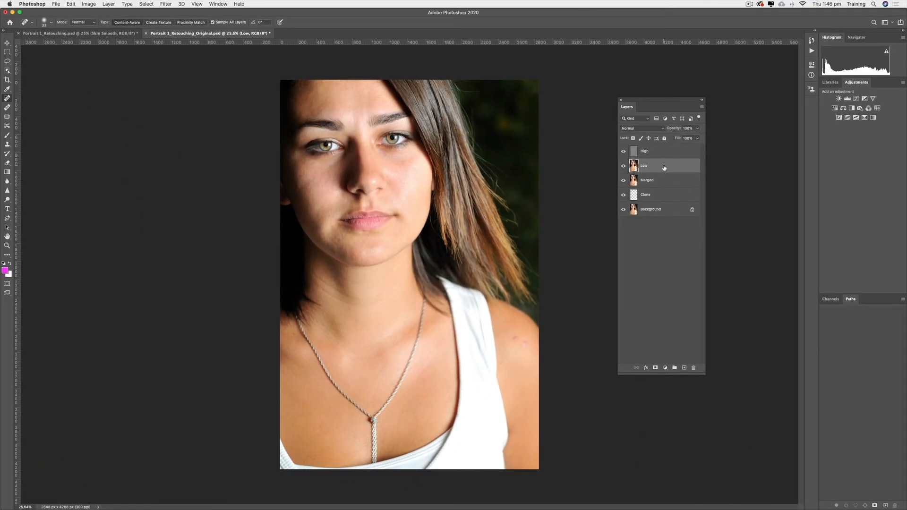
pyautogui.click(685, 368)
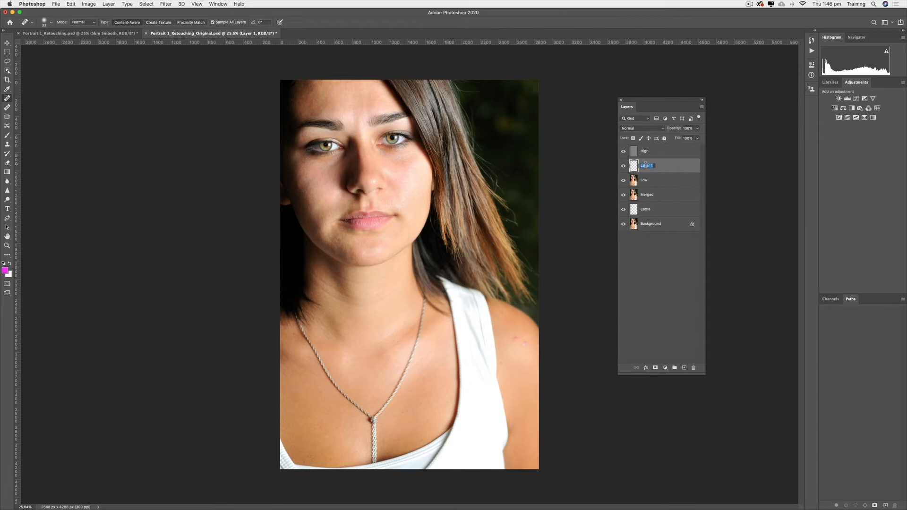
pyautogui.write('Retouch')
pyautogui.press('Return')
# Set up the Brush tool with a soft 172 px tip and an opacity of 10%.
pyautogui.press('b')
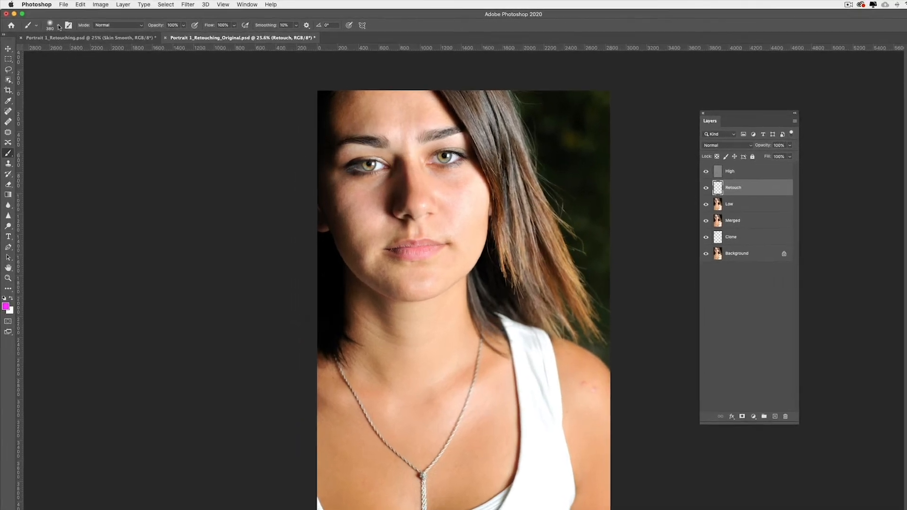
pyautogui.click(59, 26)
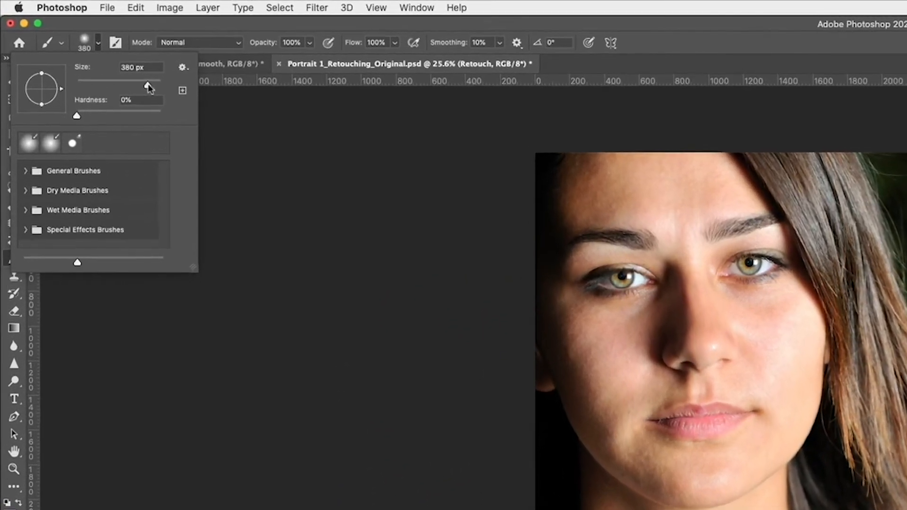
pyautogui.moveTo(148, 88)
pyautogui.mouseDown()
pyautogui.moveTo(103, 88)
pyautogui.moveTo(132, 89)
pyautogui.mouseUp()
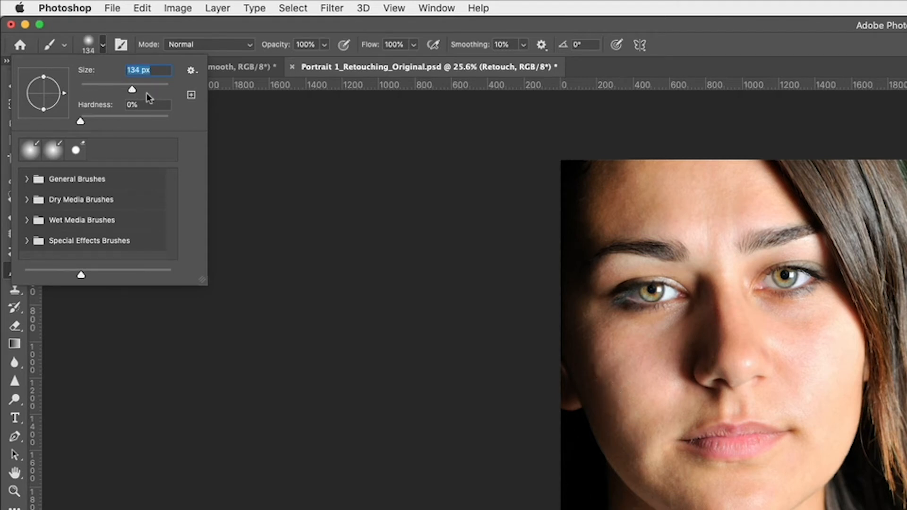
pyautogui.moveTo(133, 91); pyautogui.dragTo(137, 90)
pyautogui.click(265, 22)
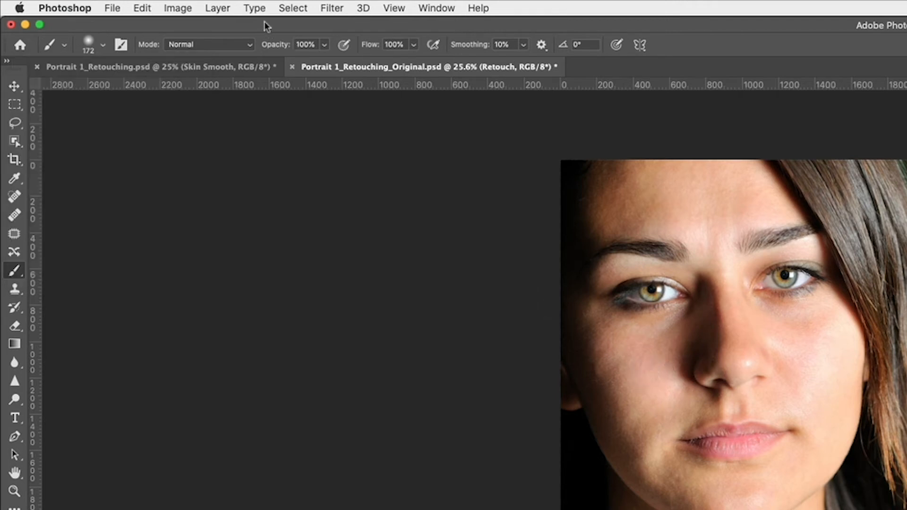
pyautogui.click(326, 47)
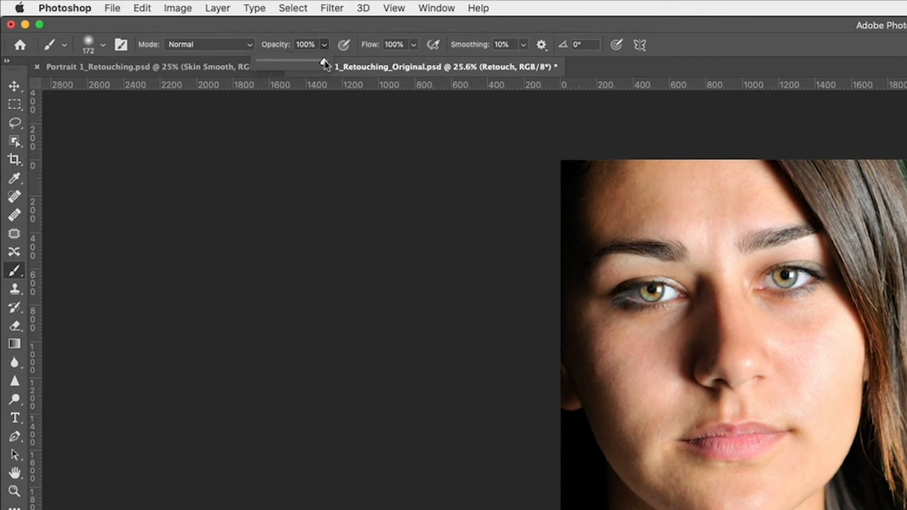
pyautogui.moveTo(325, 64); pyautogui.dragTo(265, 64)
pyautogui.click(286, 21)
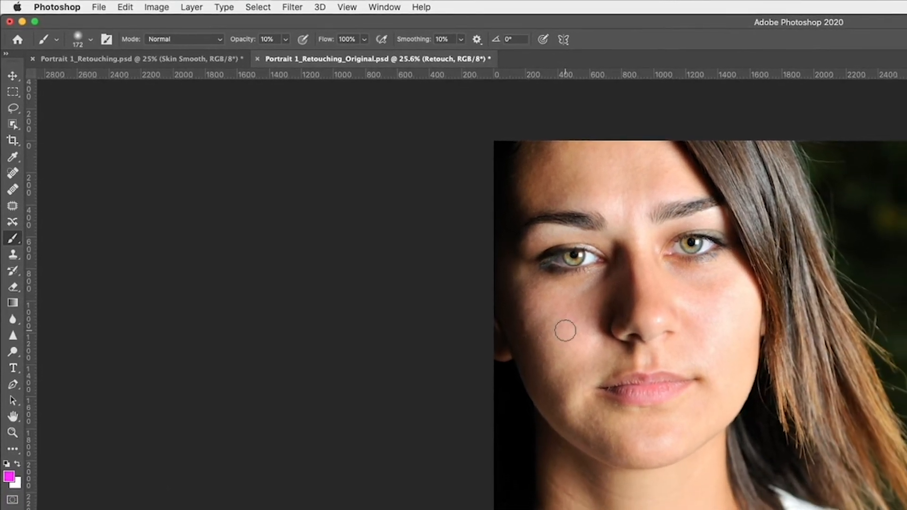
# Sample the skin tone of the shaded cheek as the brush colour for a close-up retouch.
pyautogui.press('alt')
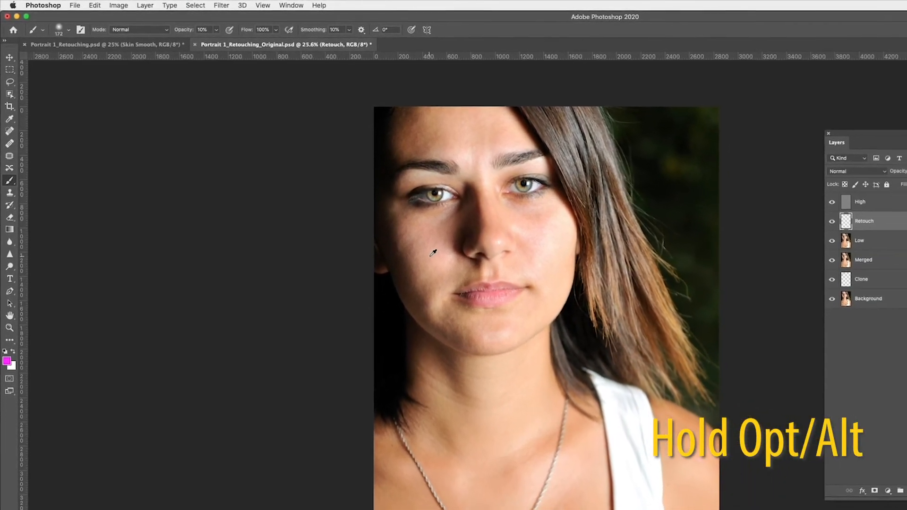
pyautogui.keyDown('alt'); pyautogui.click(434, 253); pyautogui.keyUp('alt')
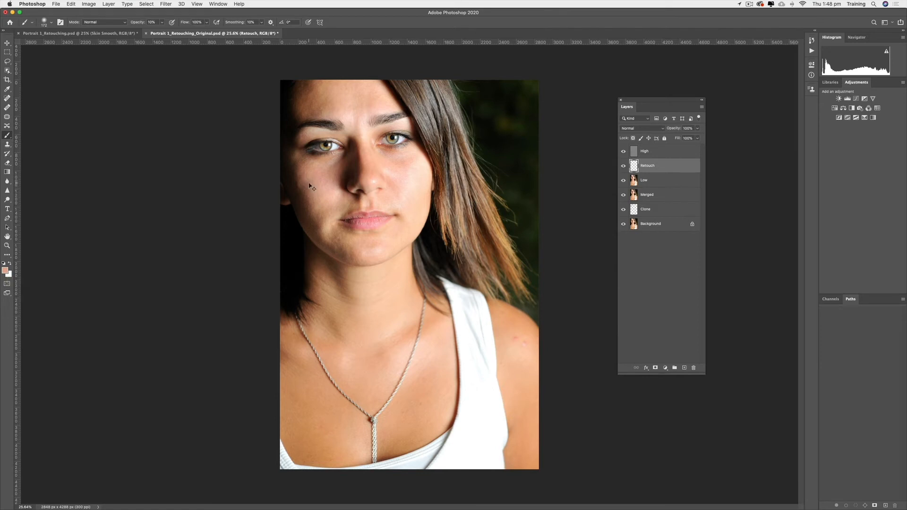
pyautogui.press('super+equal')
pyautogui.scroll(5, 279, 148)
pyautogui.hscroll(-5, 278, 147)
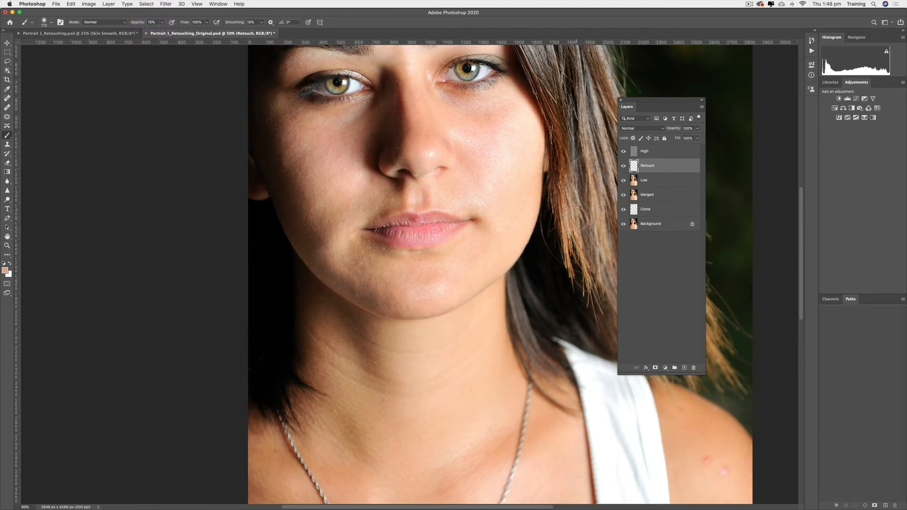
# Compare the portrait with and without the Retouch layer.
pyautogui.click(624, 166)
pyautogui.click(624, 166)
pyautogui.click(624, 166)
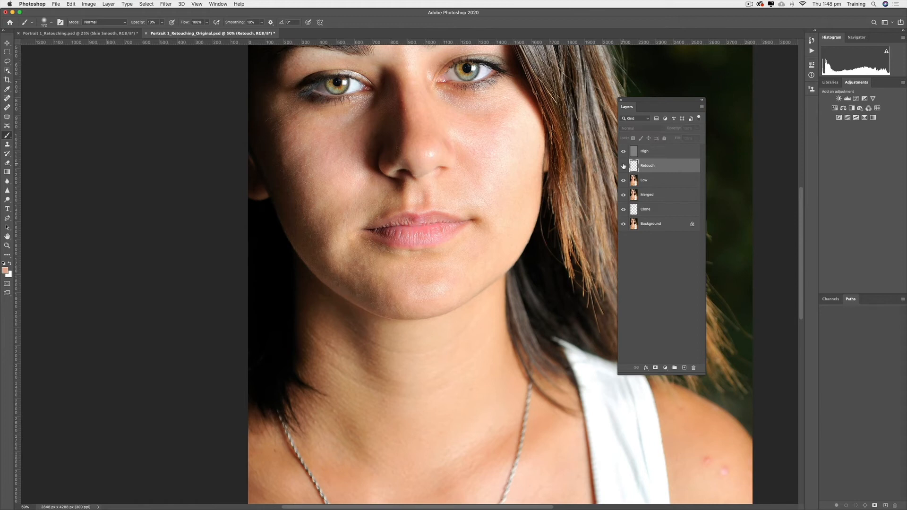
pyautogui.click(624, 166)
pyautogui.click(624, 166)
pyautogui.click(624, 166)
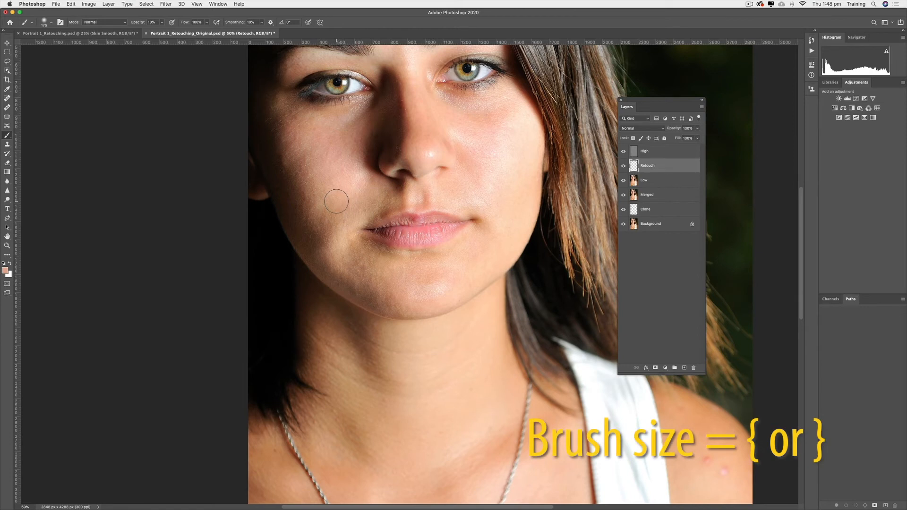
# Enlarge the brush and paint the sampled skin tone over the shaded cheek and its outer edge.
pyautogui.press(']')
pyautogui.press(']')
pyautogui.press(']')
pyautogui.moveTo(286, 133); pyautogui.dragTo(290, 195)
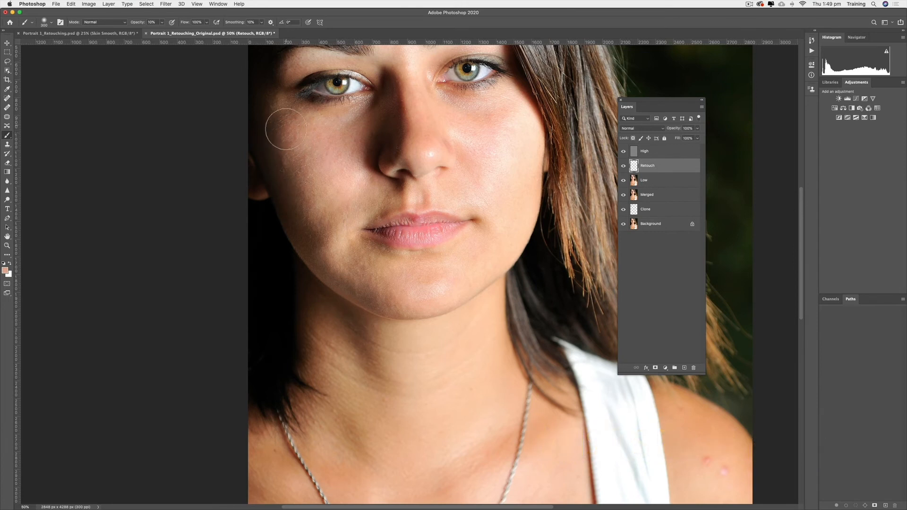
pyautogui.moveTo(286, 130)
pyautogui.mouseDown()
pyautogui.moveTo(339, 236)
pyautogui.moveTo(373, 158)
pyautogui.moveTo(293, 185)
pyautogui.moveTo(296, 147)
pyautogui.moveTo(353, 249)
pyautogui.moveTo(297, 185)
pyautogui.moveTo(287, 169)
pyautogui.moveTo(308, 146)
pyautogui.mouseUp()
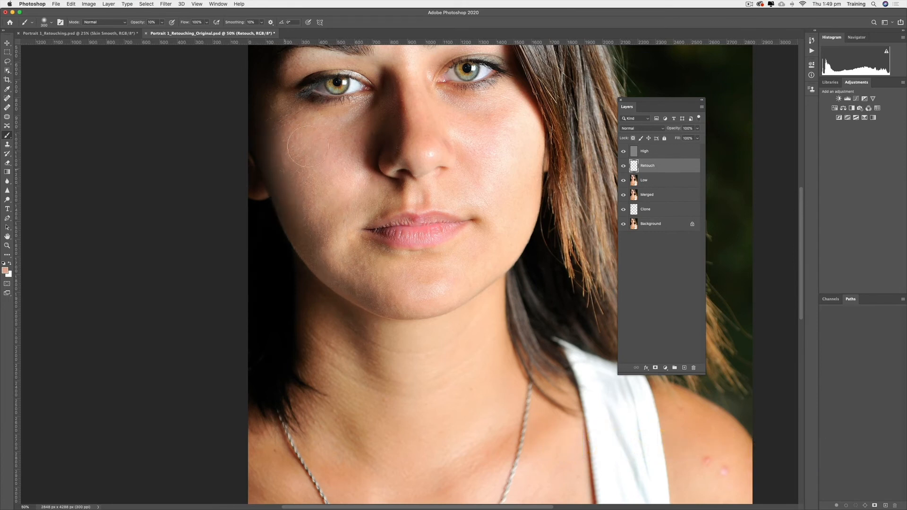
# Toggle the Retouch layer's visibility to check the paint on the shaded cheek.
pyautogui.click(624, 166)
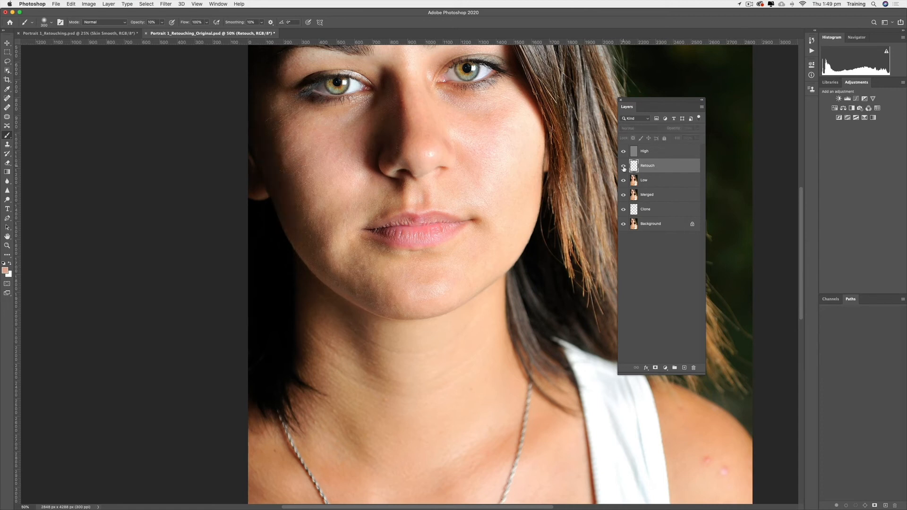
pyautogui.click(623, 166)
pyautogui.click(623, 167)
pyautogui.click(624, 167)
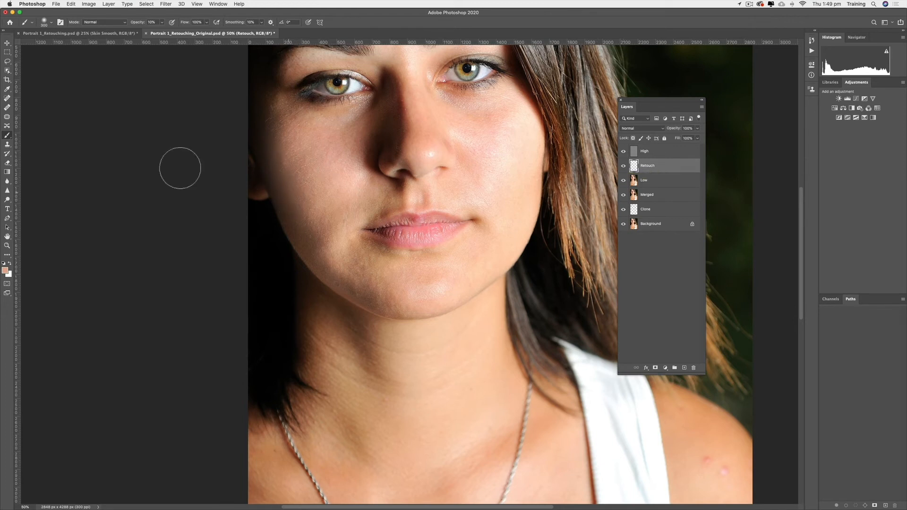
# Erase the excess paint along the dark outer edge of the shaded cheek with an enlarged Eraser.
pyautogui.click(7, 163)
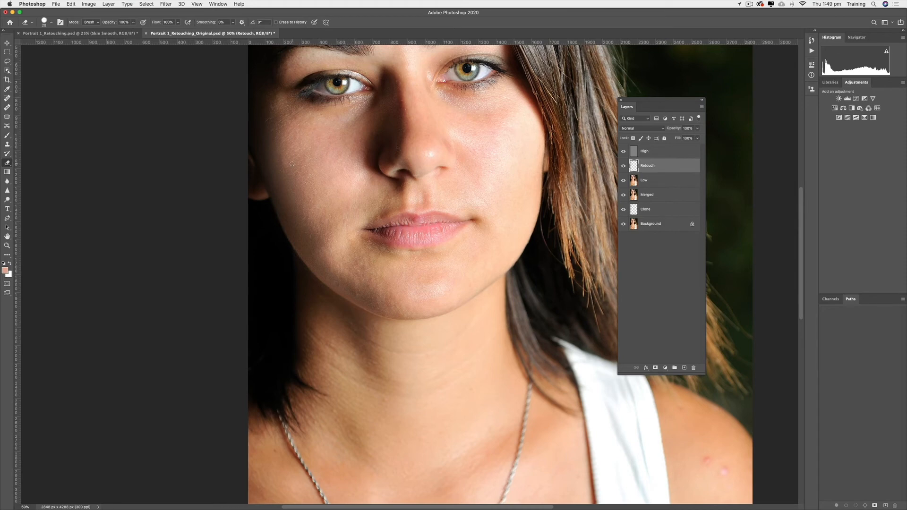
pyautogui.press(']')
pyautogui.press(']')
pyautogui.press(']')
pyautogui.press(']')
pyautogui.press(']')
pyautogui.press(']')
pyautogui.press(']')
pyautogui.press(']')
pyautogui.press(']')
pyautogui.press(']')
pyautogui.moveTo(270, 124); pyautogui.dragTo(297, 193)
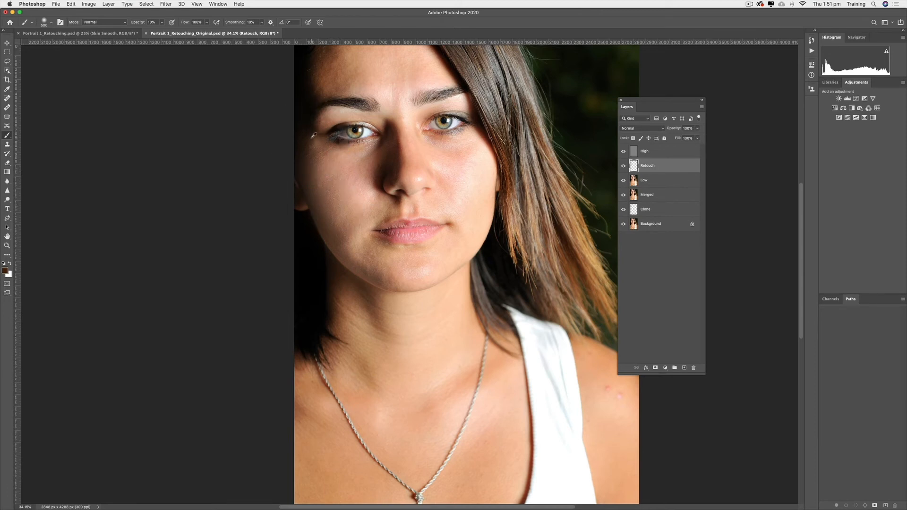
# Reduce the brush size and sample the bright cheek's skin tone to even out that cheek.
pyautogui.click(6, 269)
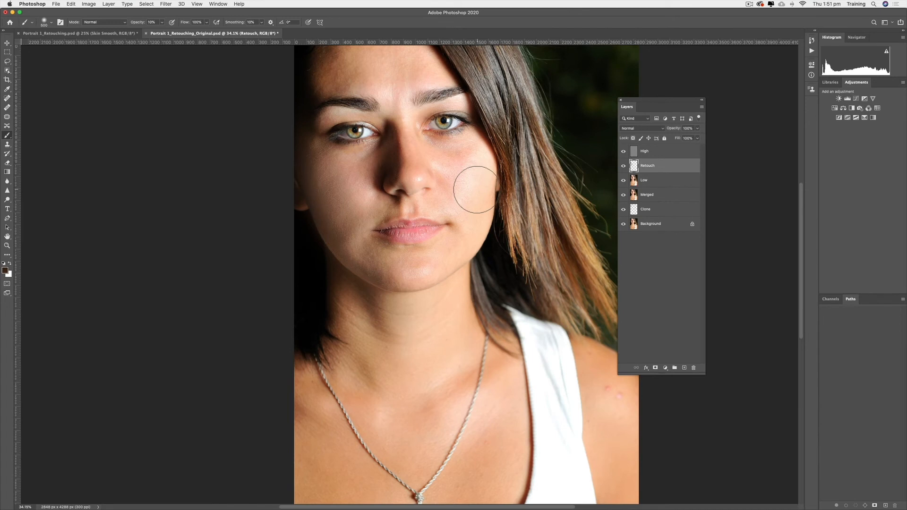
pyautogui.press('[')
pyautogui.press('[')
pyautogui.press('[')
pyautogui.press('alt')
pyautogui.keyDown('alt'); pyautogui.click(481, 197); pyautogui.keyUp('alt')
# Sample the skin tone on the nose and shrink the brush for smaller facial areas.
pyautogui.keyDown('alt'); pyautogui.click(415, 171); pyautogui.keyUp('alt')
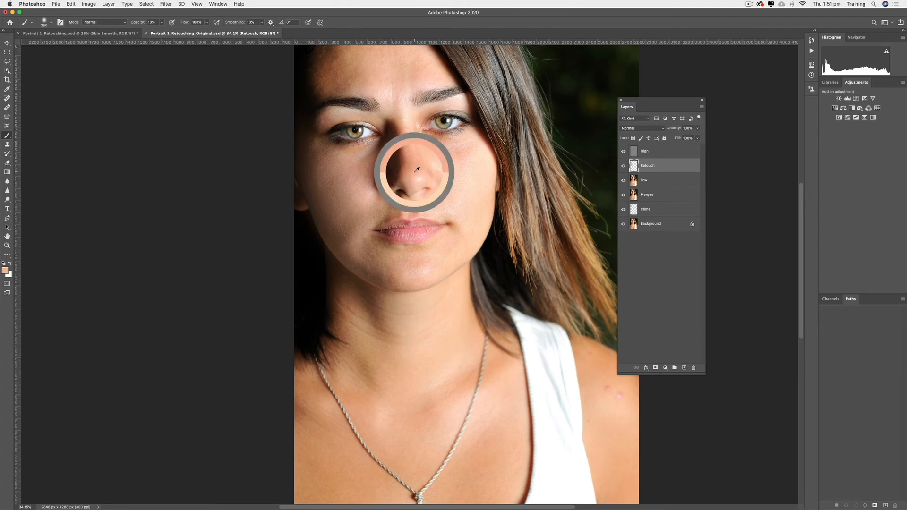
pyautogui.press('[')
pyautogui.press('[')
pyautogui.press('[')
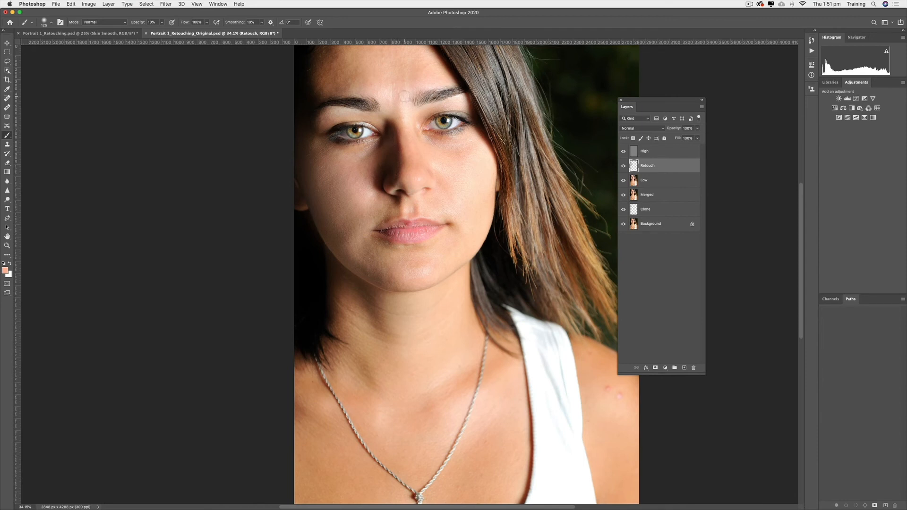
# Enlarge the brush and even out the skin tones on the forehead and around the bright cheek.
pyautogui.moveTo(391, 82); pyautogui.dragTo(416, 171)
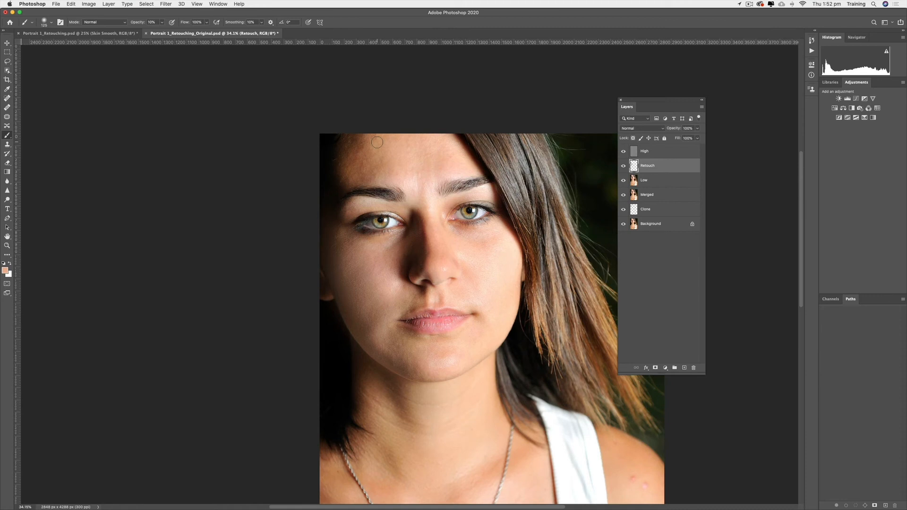
pyautogui.press(']')
pyautogui.press(']')
pyautogui.press(']')
pyautogui.press(']')
pyautogui.press(']')
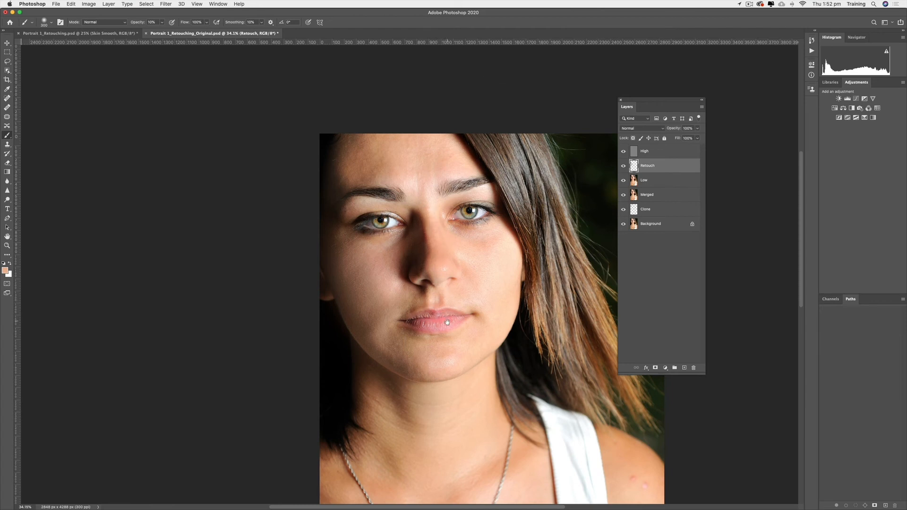
pyautogui.moveTo(447, 322); pyautogui.dragTo(414, 277)
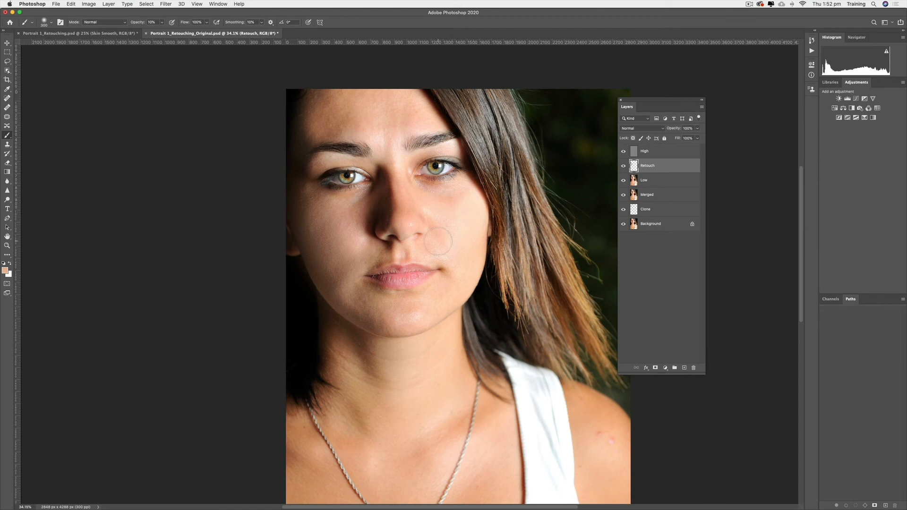
# Sample a darker, neutral brown and paint it over the orange highlights in the hair.
pyautogui.scroll(2, 438, 241)
pyautogui.scroll(-2, 438, 241)
pyautogui.scroll(-2, 441, 239)
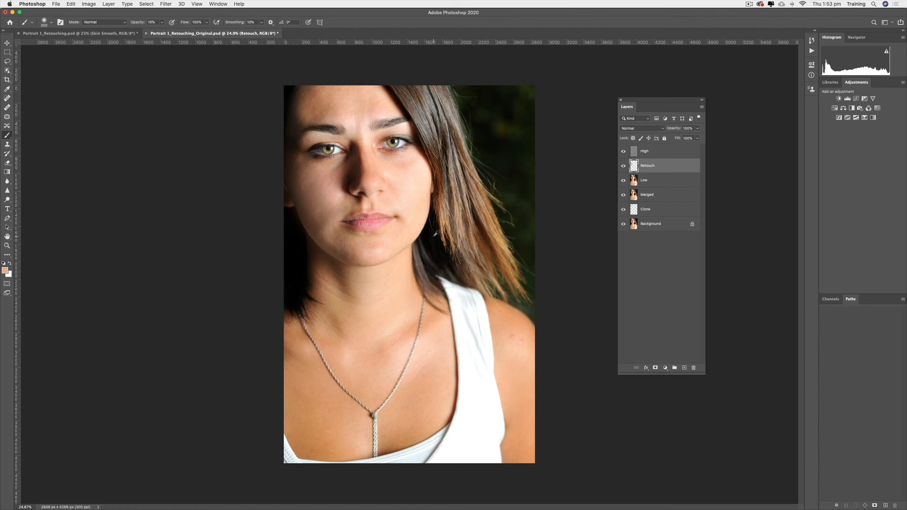
pyautogui.keyDown('alt'); pyautogui.click(420, 254); pyautogui.keyUp('alt')
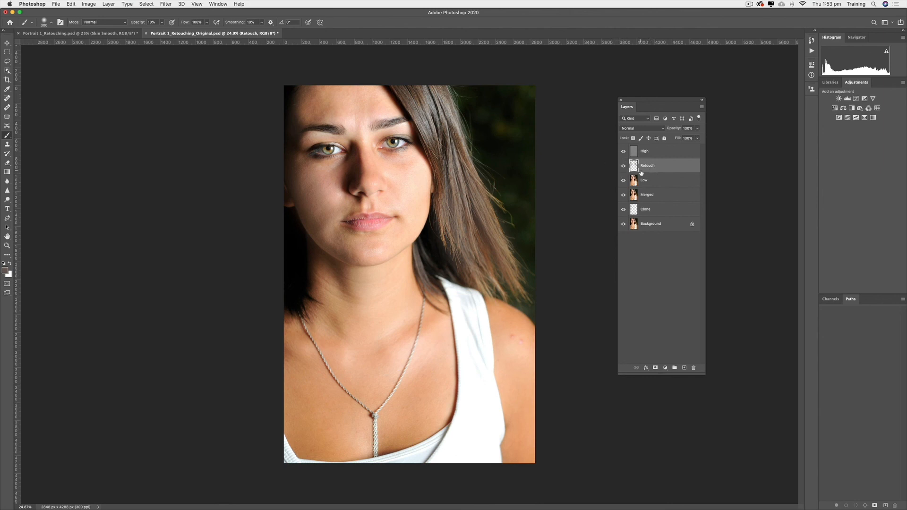
# Compare the skin and hair of the whole portrait with the Retouch layer hidden and shown.
pyautogui.click(623, 166)
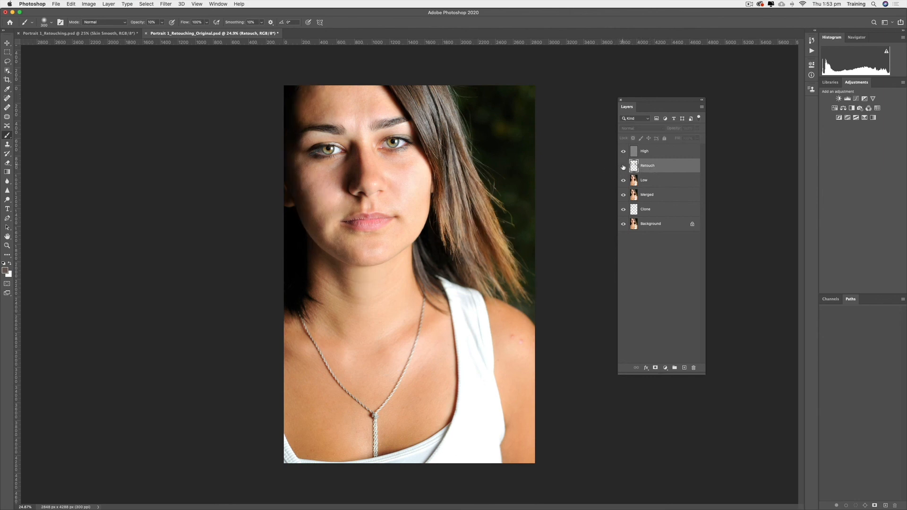
pyautogui.click(623, 166)
pyautogui.click(623, 166)
pyautogui.click(623, 166)
pyautogui.click(623, 165)
pyautogui.click(623, 166)
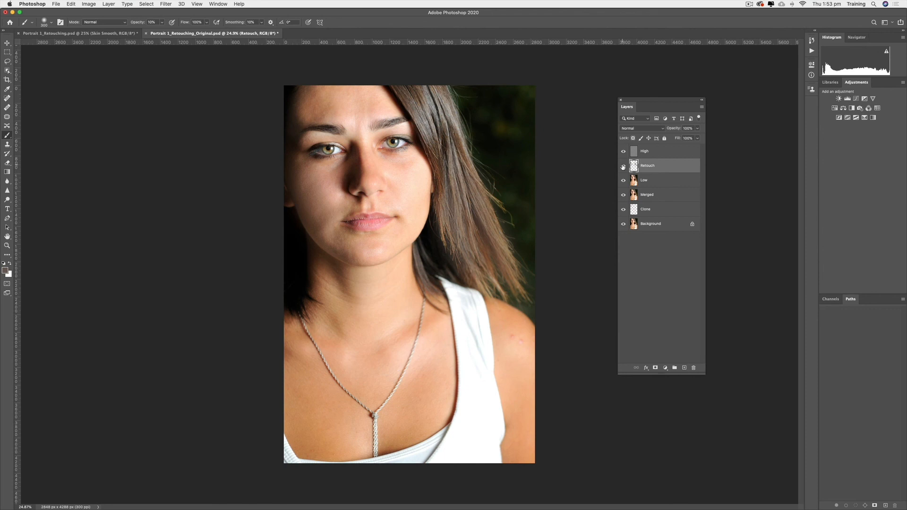
pyautogui.click(623, 165)
pyautogui.click(623, 166)
# Lower the Retouch layer's opacity to 76% and compare the portrait with and without the layer.
pyautogui.click(696, 129)
pyautogui.moveTo(698, 139); pyautogui.dragTo(691, 141)
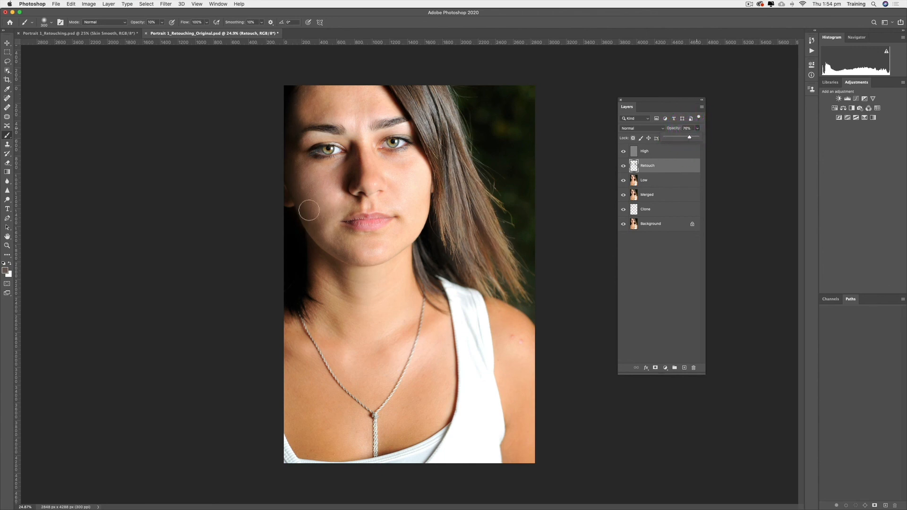
pyautogui.click(624, 166)
pyautogui.click(624, 166)
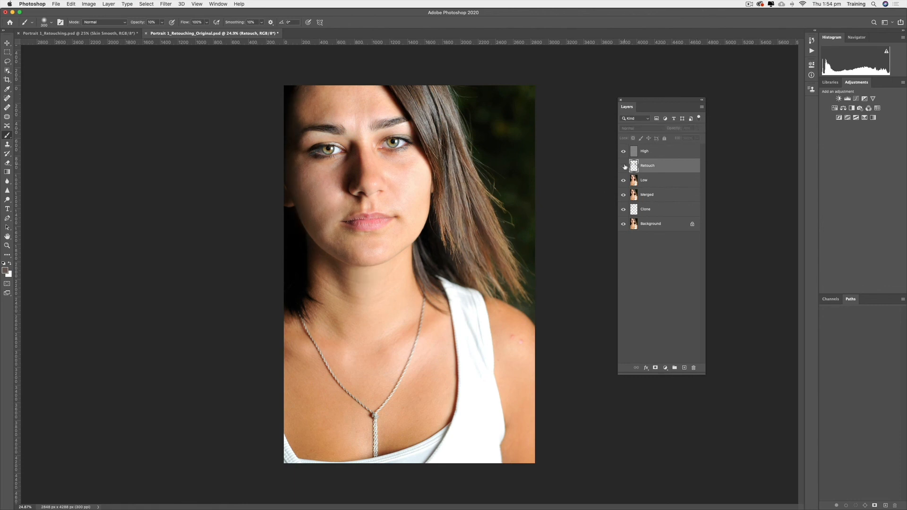
pyautogui.click(624, 166)
pyautogui.click(623, 166)
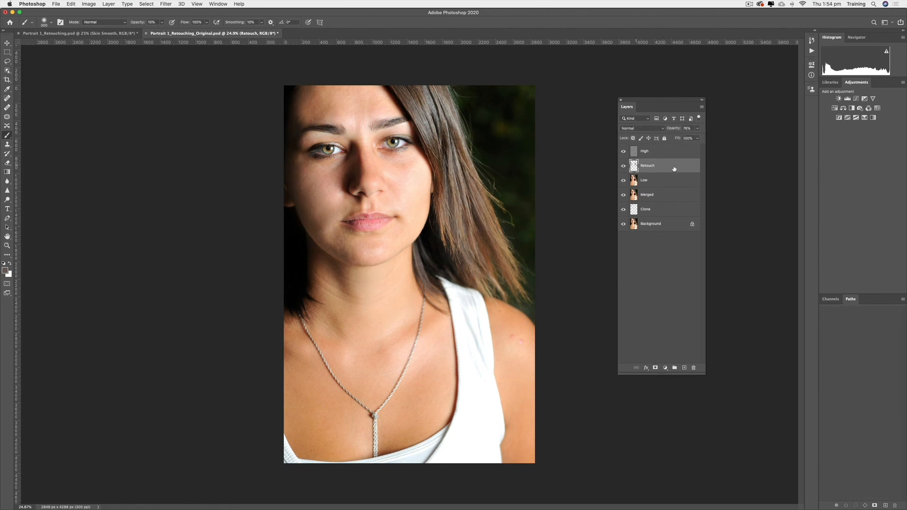